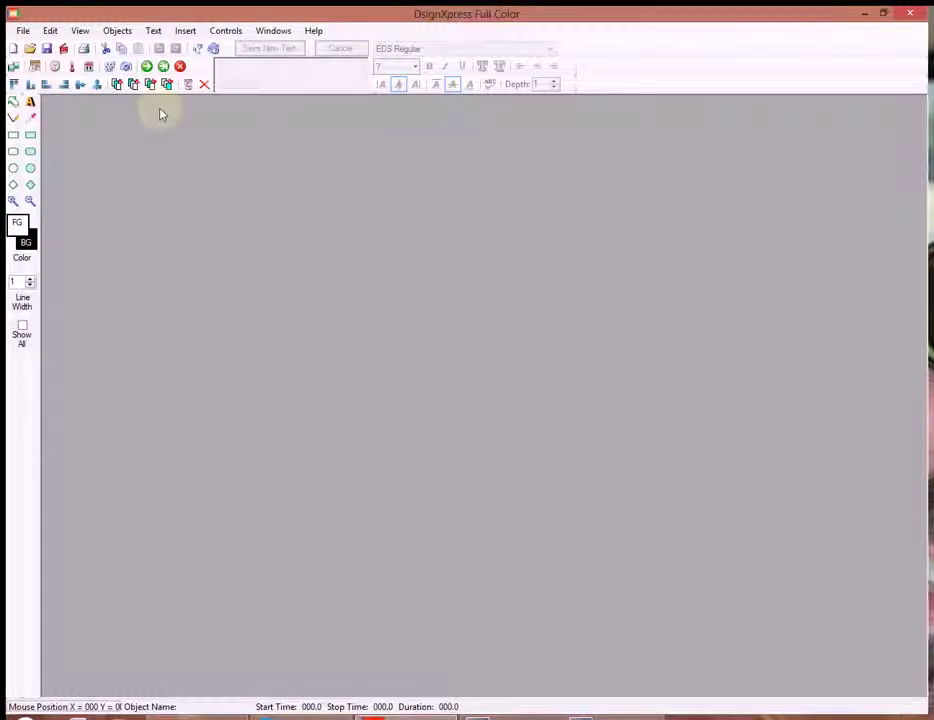
Create a new blank Untitled 0 message and zoom out to show the whole black sign.
{"action": "left_click", "coordinate": [24, 31]}
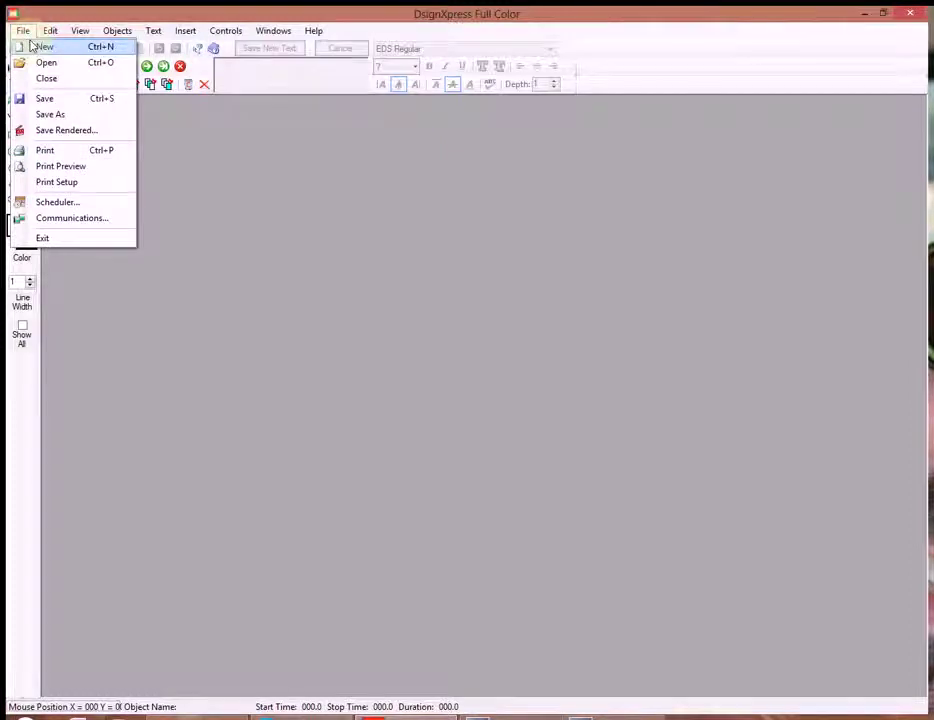
{"action": "left_click", "coordinate": [34, 48]}
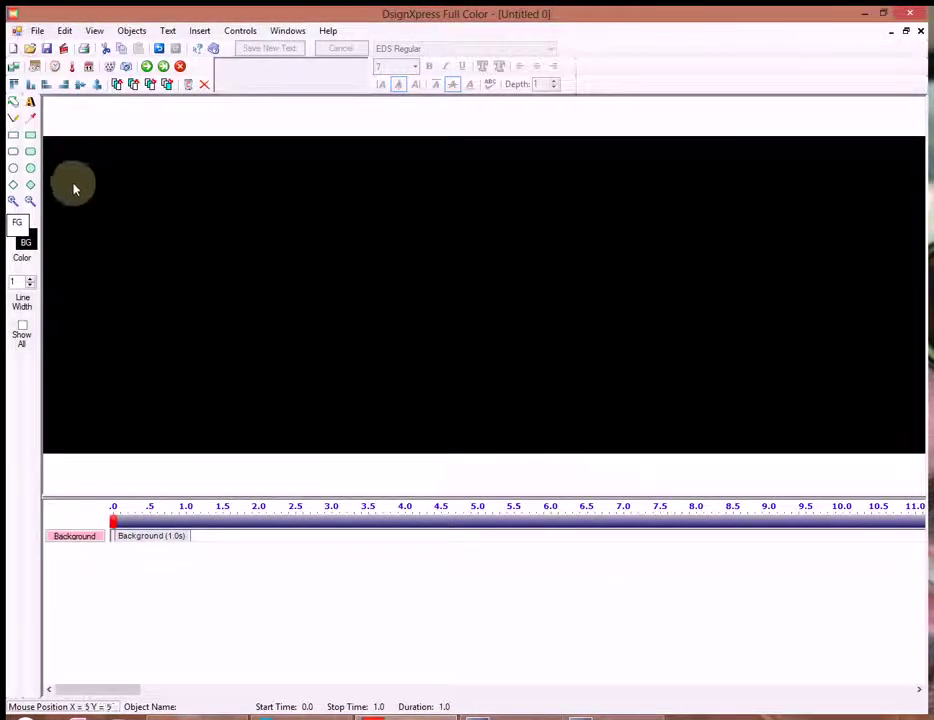
{"action": "left_click", "coordinate": [30, 202]}
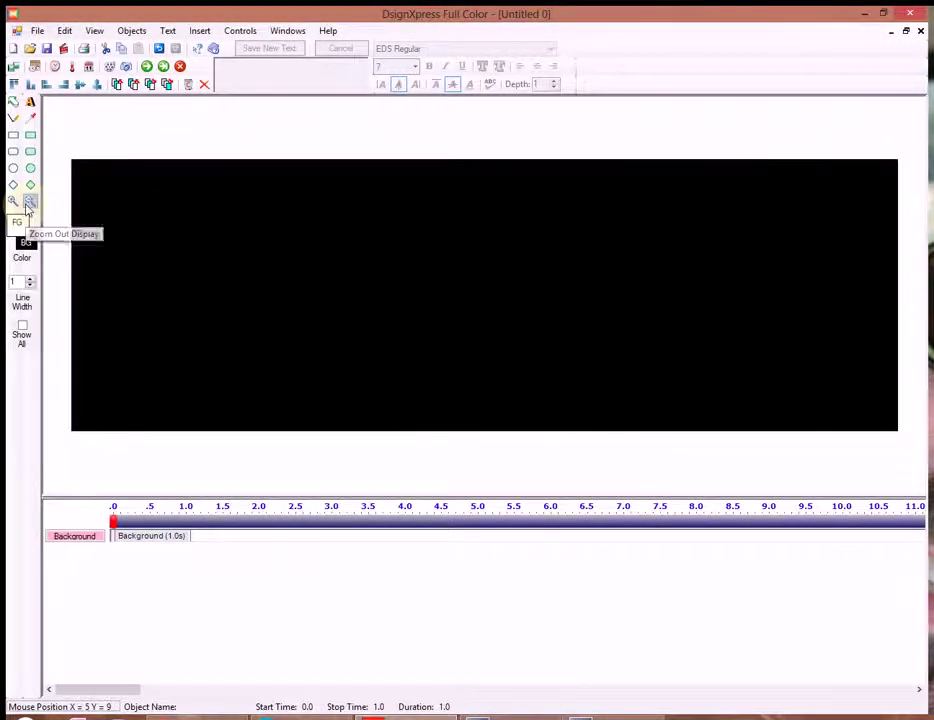
Add a text object reading 'TESTING 123' to the sign.
{"action": "left_click", "coordinate": [30, 102]}
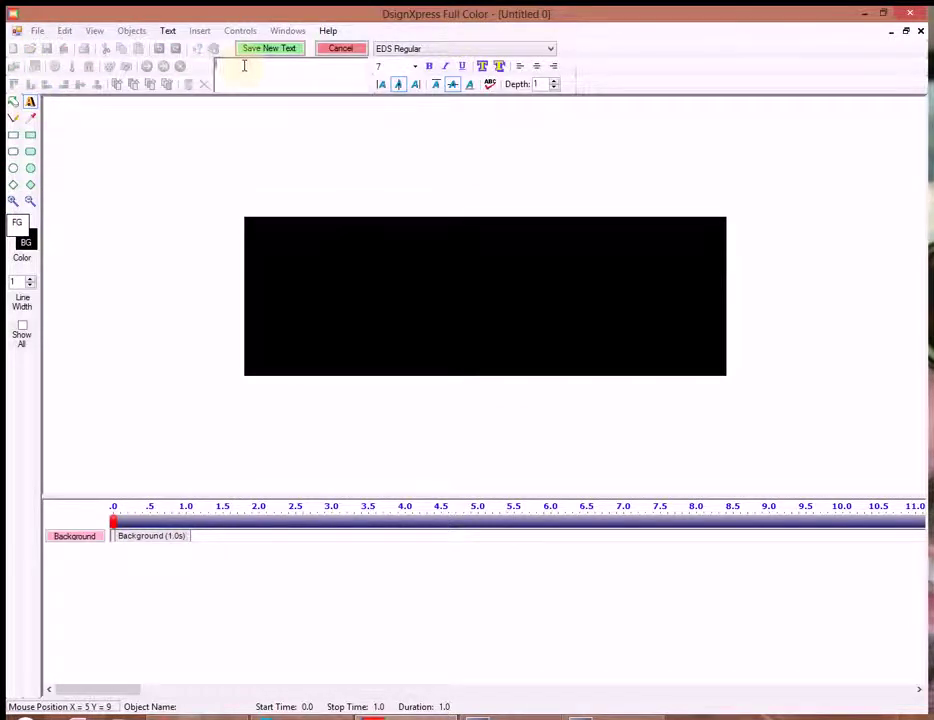
{"action": "type", "text": "TESTING"}
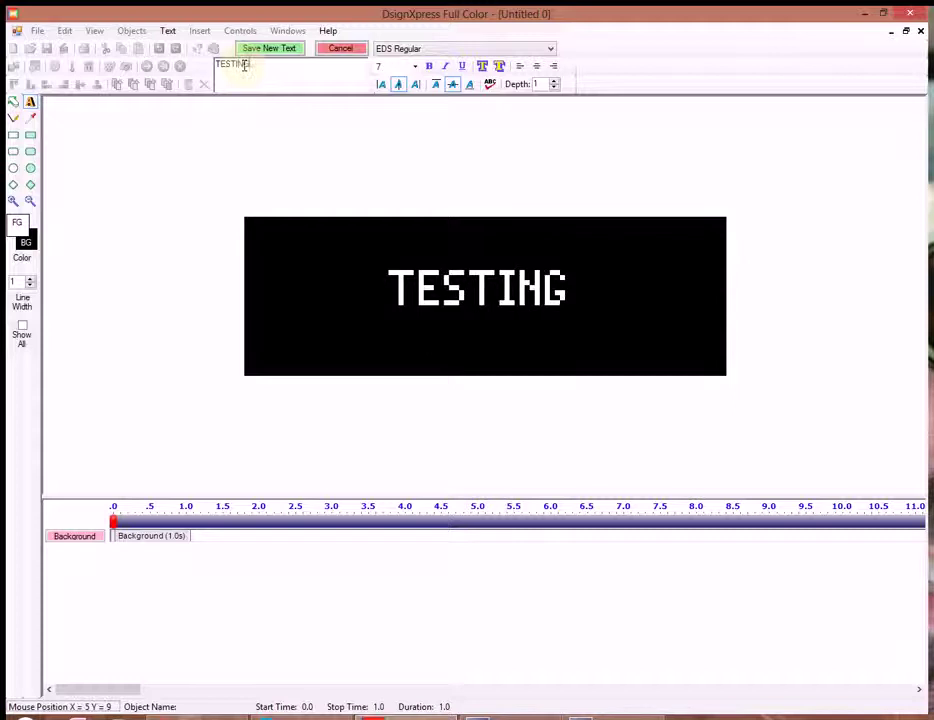
{"action": "type", "text": " 123"}
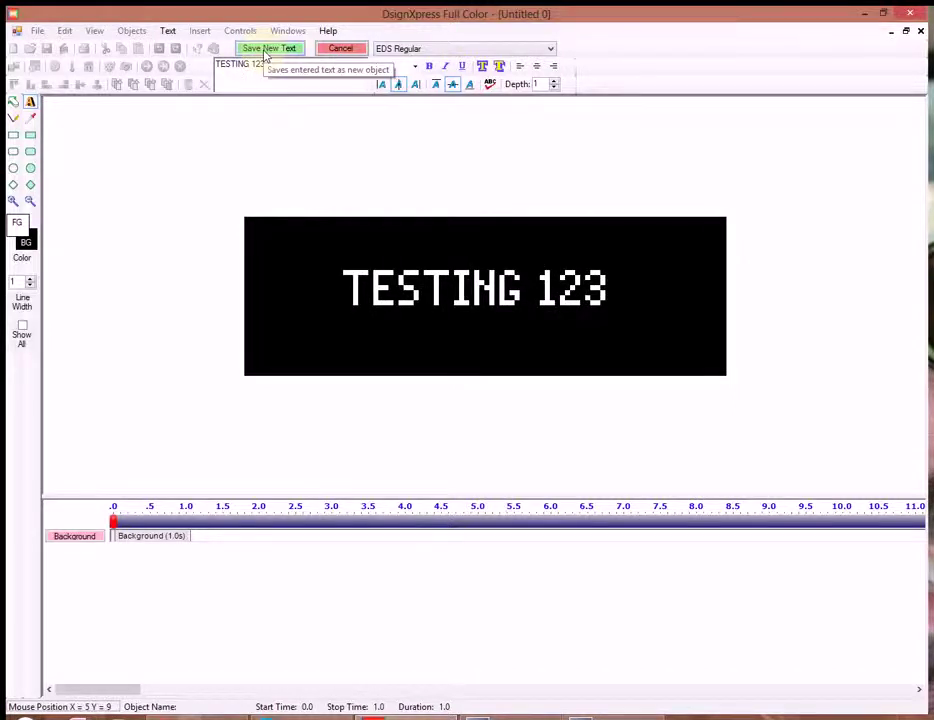
{"action": "left_click", "coordinate": [267, 56]}
Stretch TESTING 123 to last 2.4 seconds and move it higher on the sign.
{"action": "left_click", "coordinate": [427, 290]}
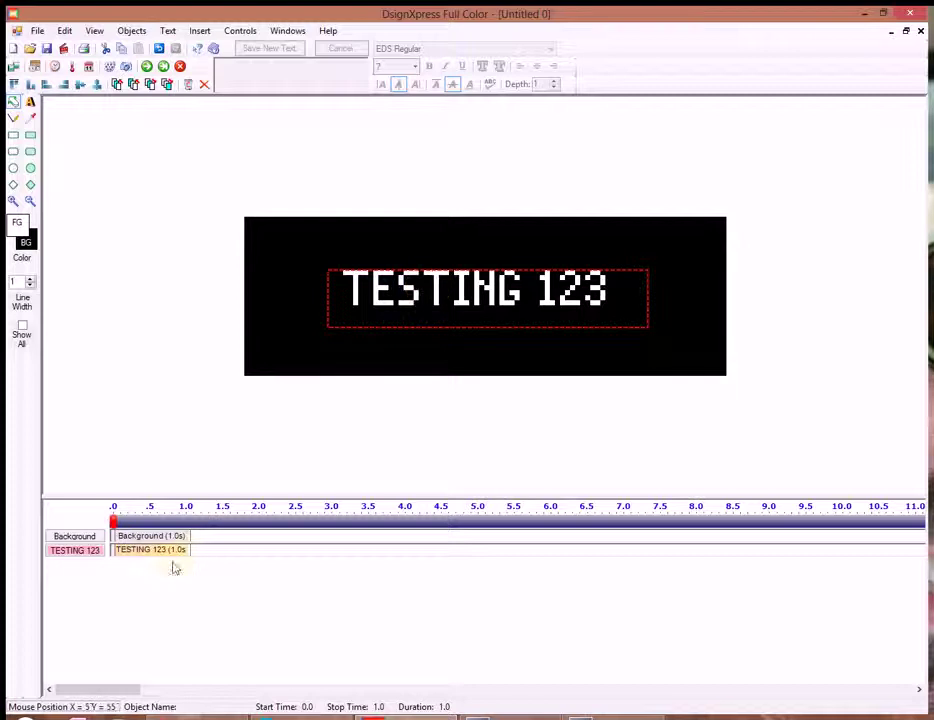
{"action": "left_click_drag", "start_coordinate": [187, 550], "coordinate": [291, 552]}
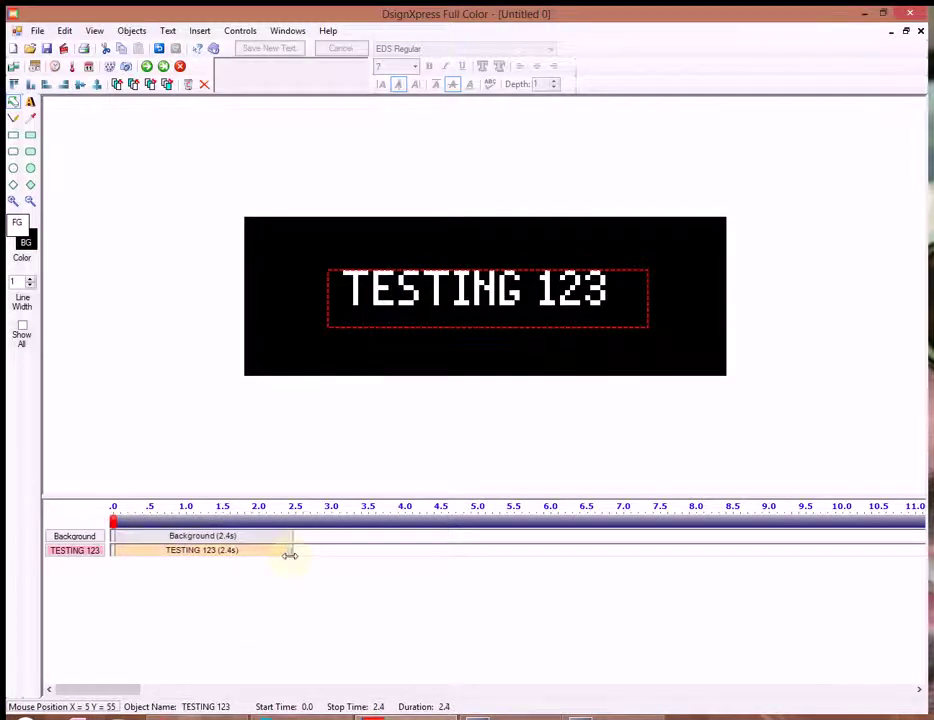
{"action": "left_click_drag", "start_coordinate": [487, 352], "coordinate": [480, 265]}
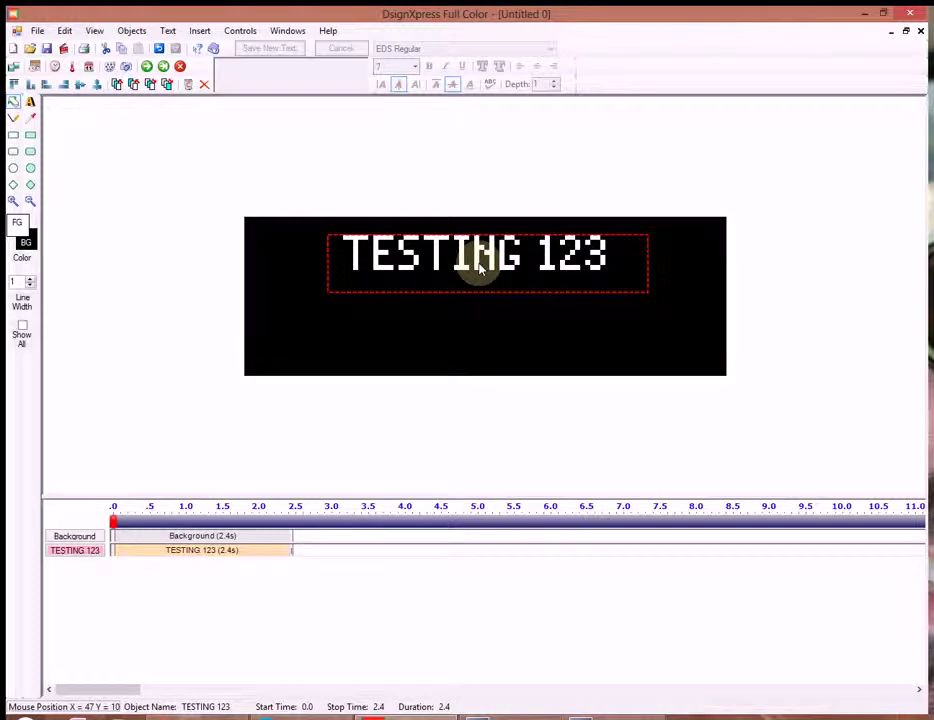
Add 'THIS IS A TEST' as a second text object, placed just below TESTING 123.
{"action": "left_click", "coordinate": [30, 102]}
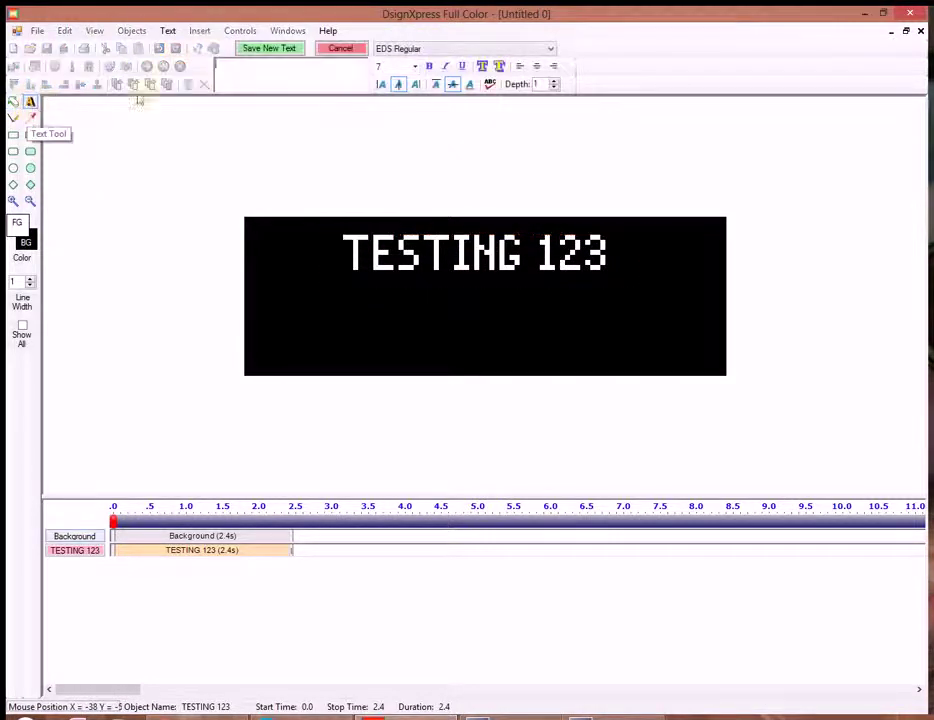
{"action": "type", "text": "T"}
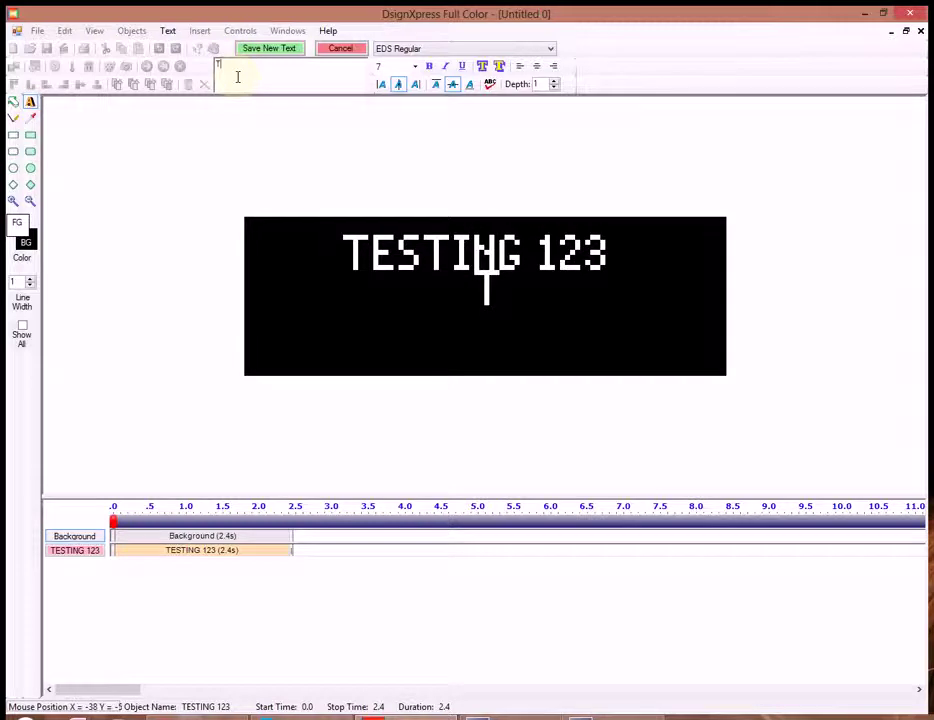
{"action": "type", "text": "HIS IS A TEST"}
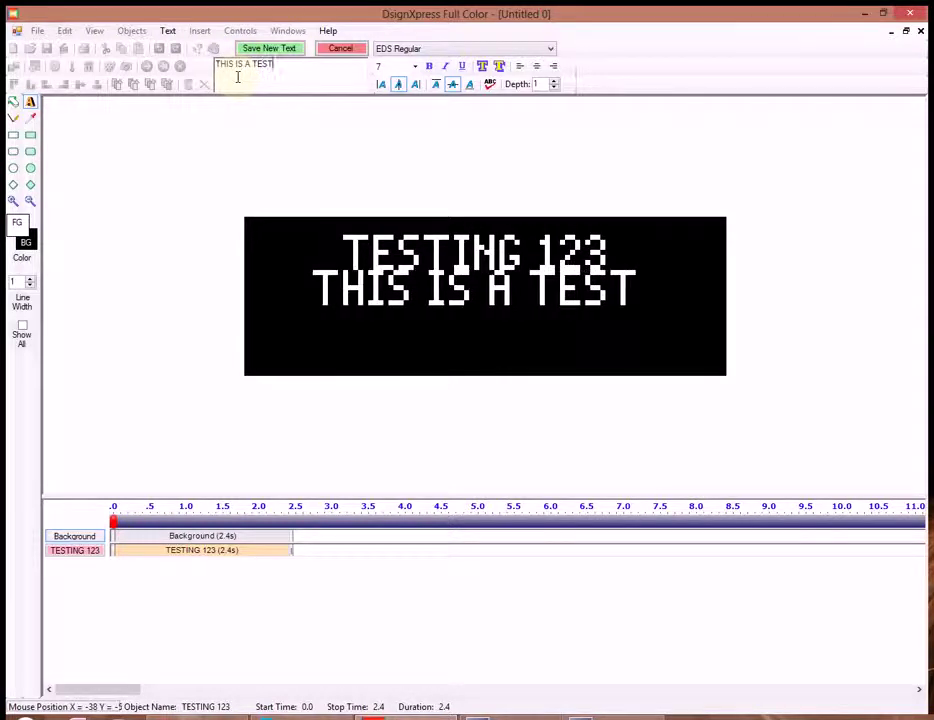
{"action": "left_click", "coordinate": [290, 57]}
{"action": "left_click_drag", "start_coordinate": [444, 294], "coordinate": [444, 330]}
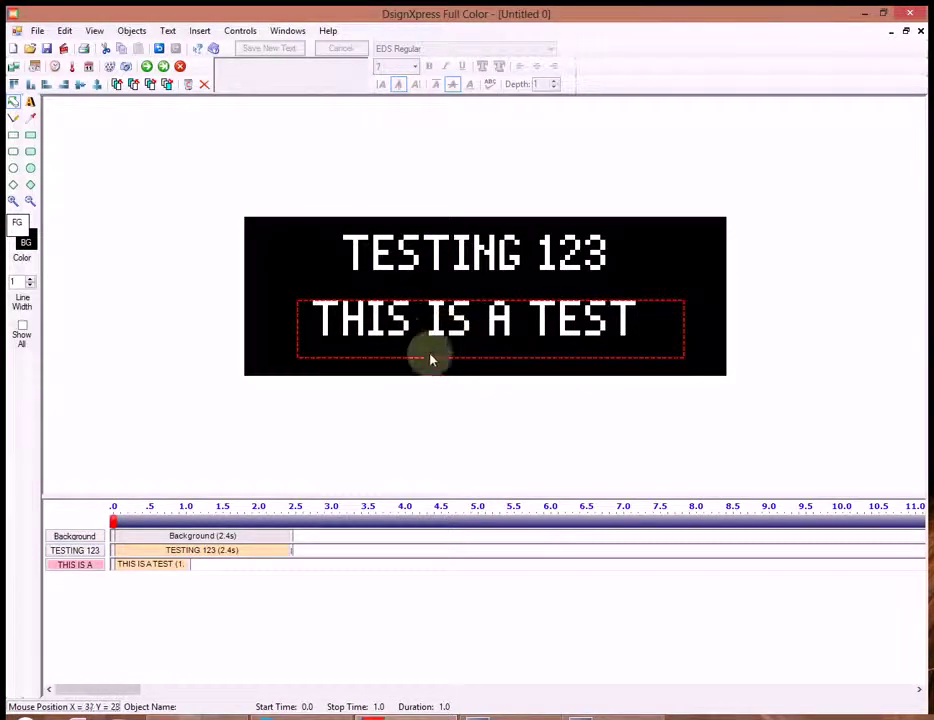
Raise the THIS IS A TEST font size from 7 to 11 in its Properties dialog.
{"action": "left_click", "coordinate": [131, 31]}
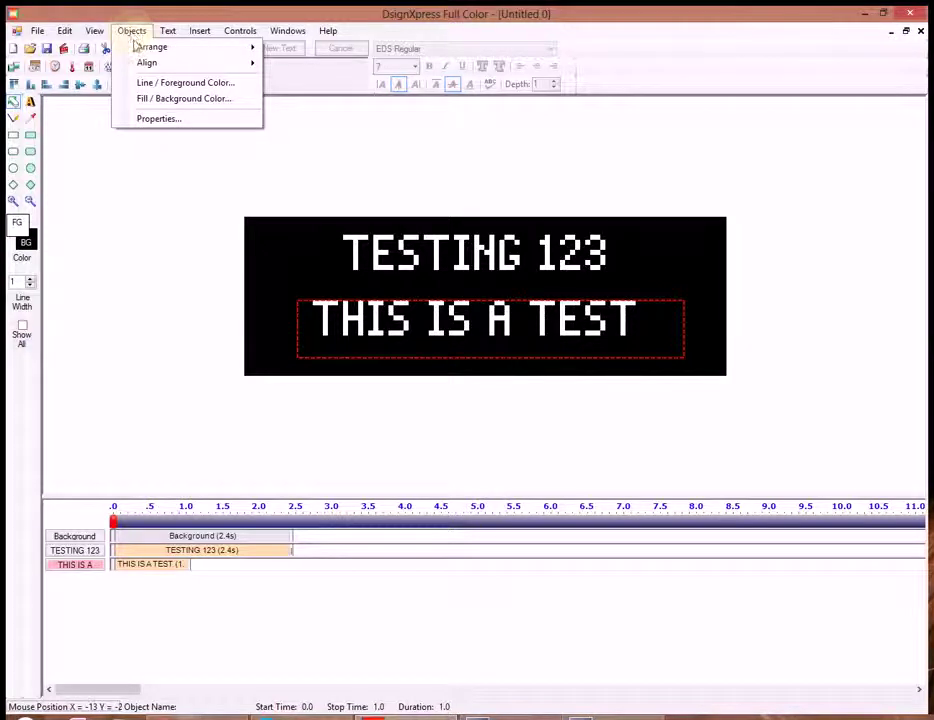
{"action": "left_click", "coordinate": [155, 119]}
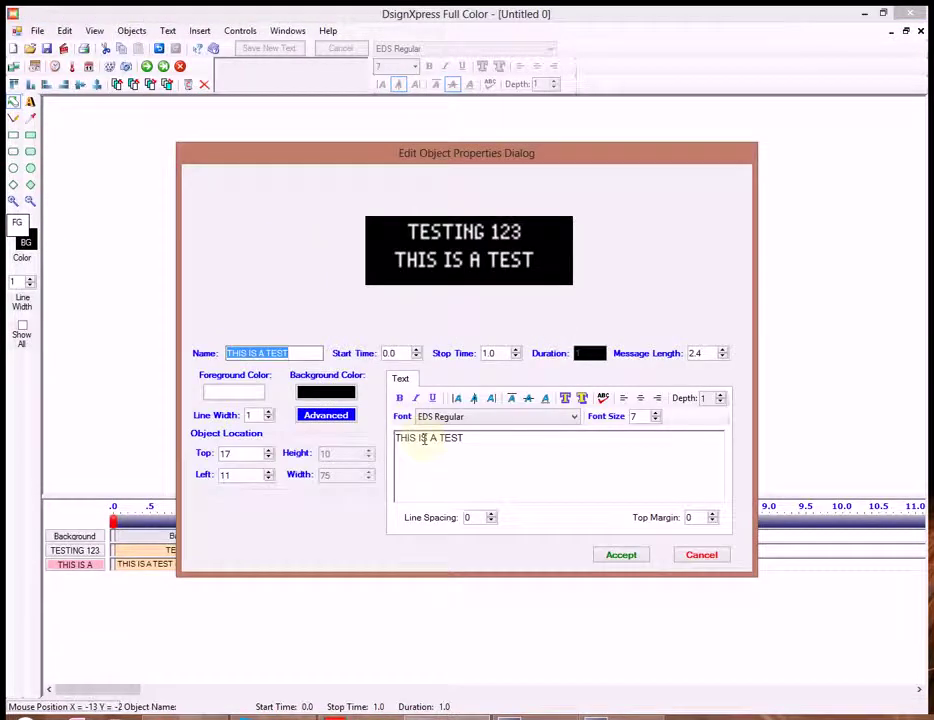
{"action": "left_click", "coordinate": [655, 414]}
{"action": "left_click", "coordinate": [655, 414]}
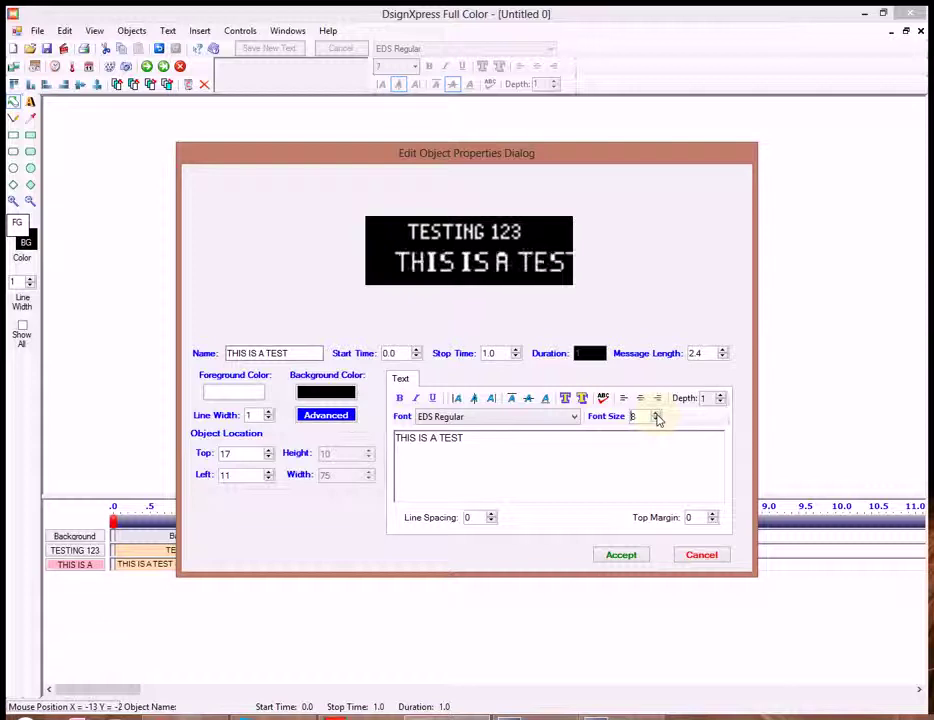
{"action": "left_click", "coordinate": [655, 414]}
{"action": "left_click", "coordinate": [656, 414]}
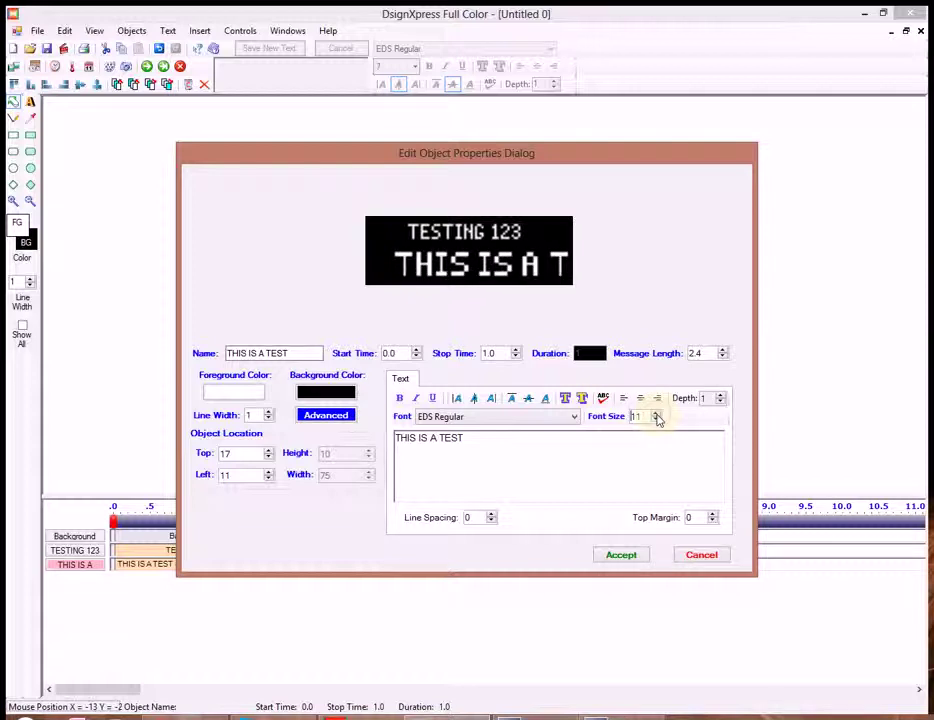
Give THIS IS A TEST a Continuous Travel Left in-effect, extending the message to 7.1 seconds.
{"action": "left_click", "coordinate": [329, 417]}
{"action": "left_click", "coordinate": [336, 444]}
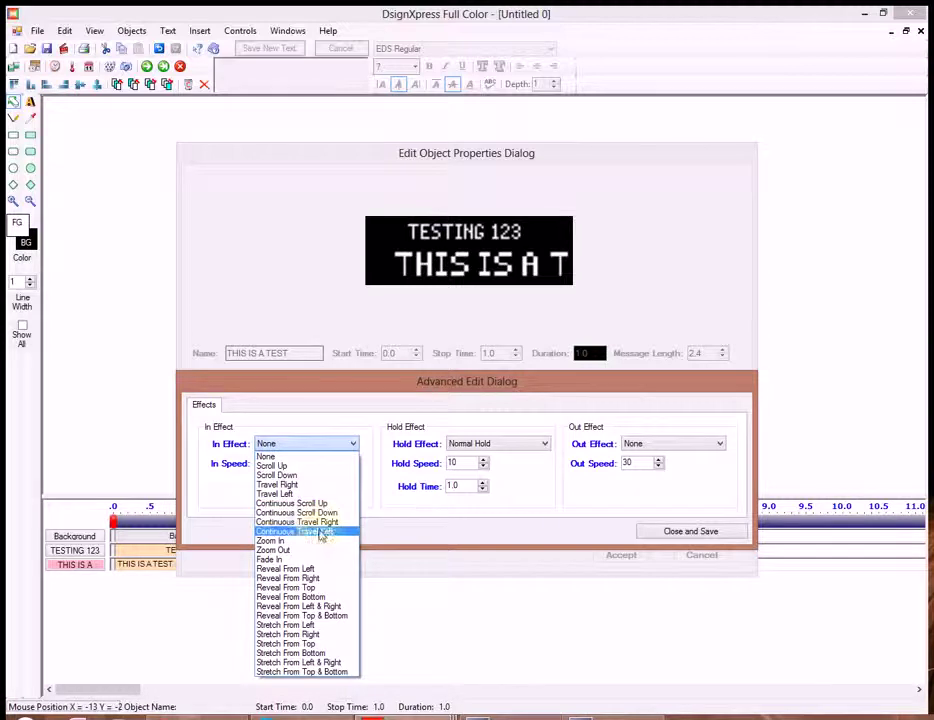
{"action": "left_click", "coordinate": [288, 533]}
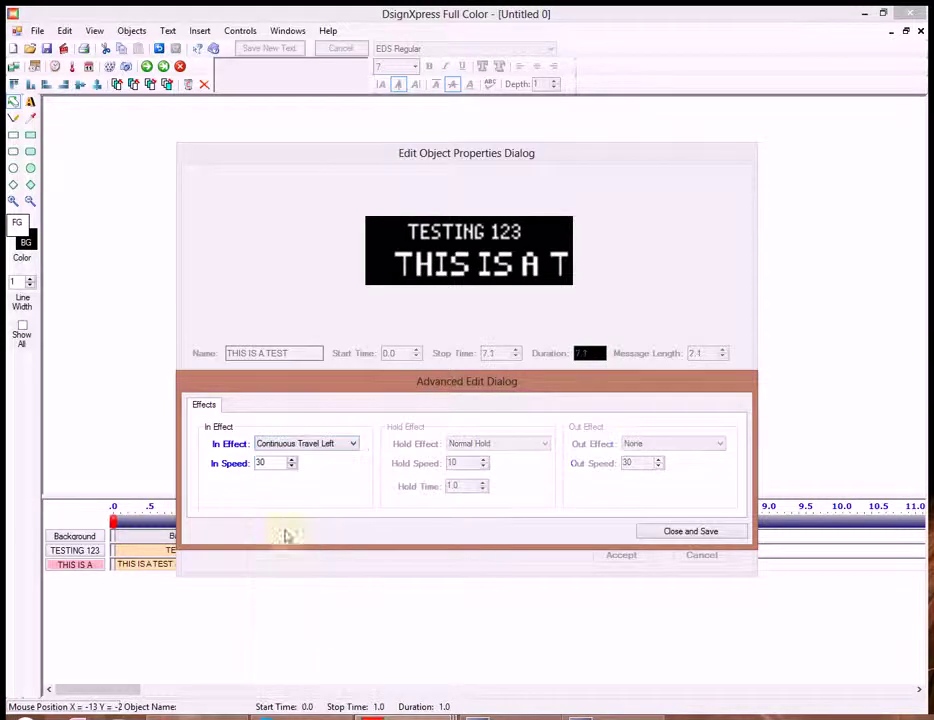
{"action": "left_click", "coordinate": [667, 537]}
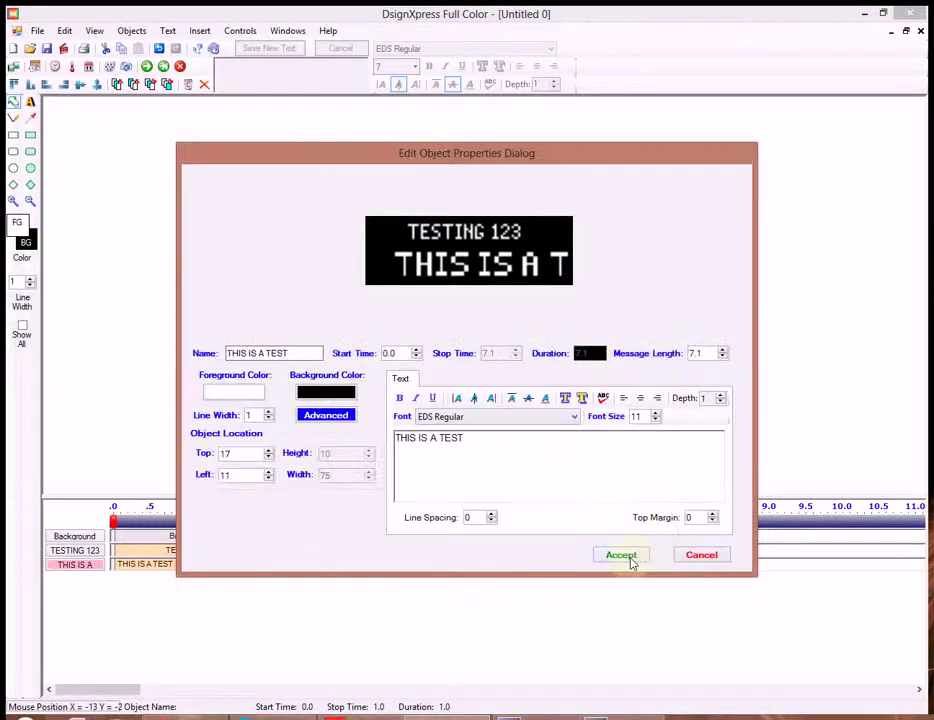
{"action": "left_click", "coordinate": [632, 558]}
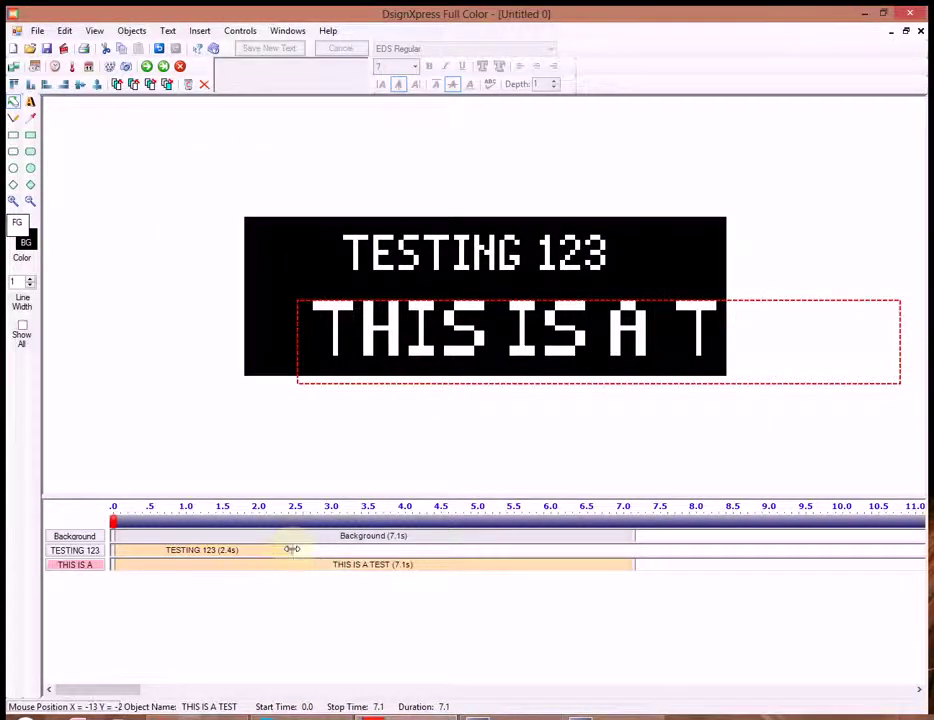
Extend TESTING 123 to 3.4 seconds, then play the message preview and stop it.
{"action": "left_click_drag", "start_coordinate": [291, 549], "coordinate": [363, 550]}
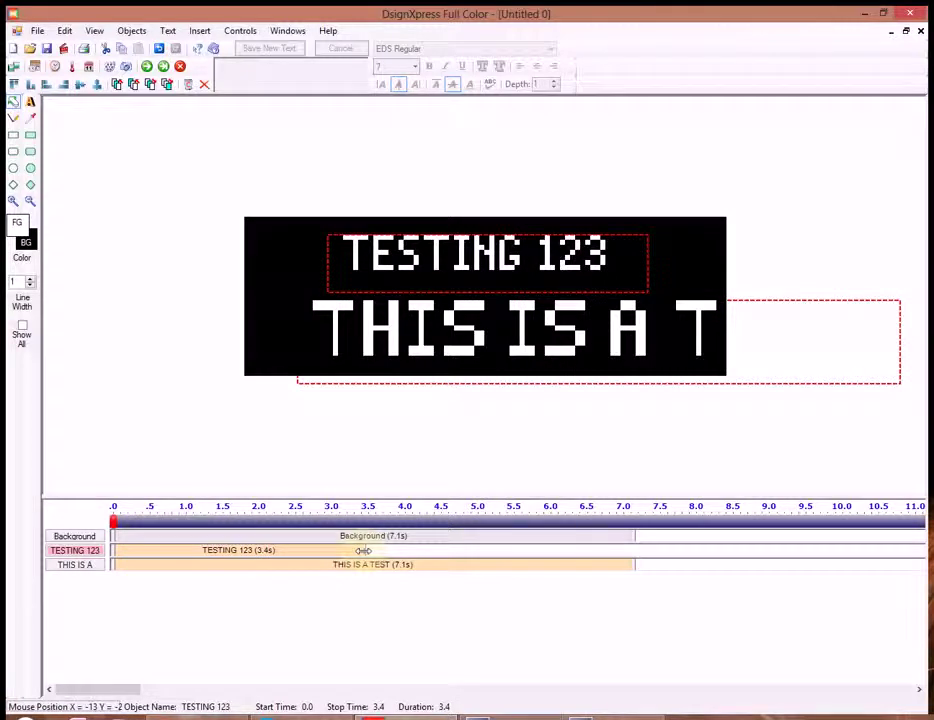
{"action": "left_click", "coordinate": [146, 67]}
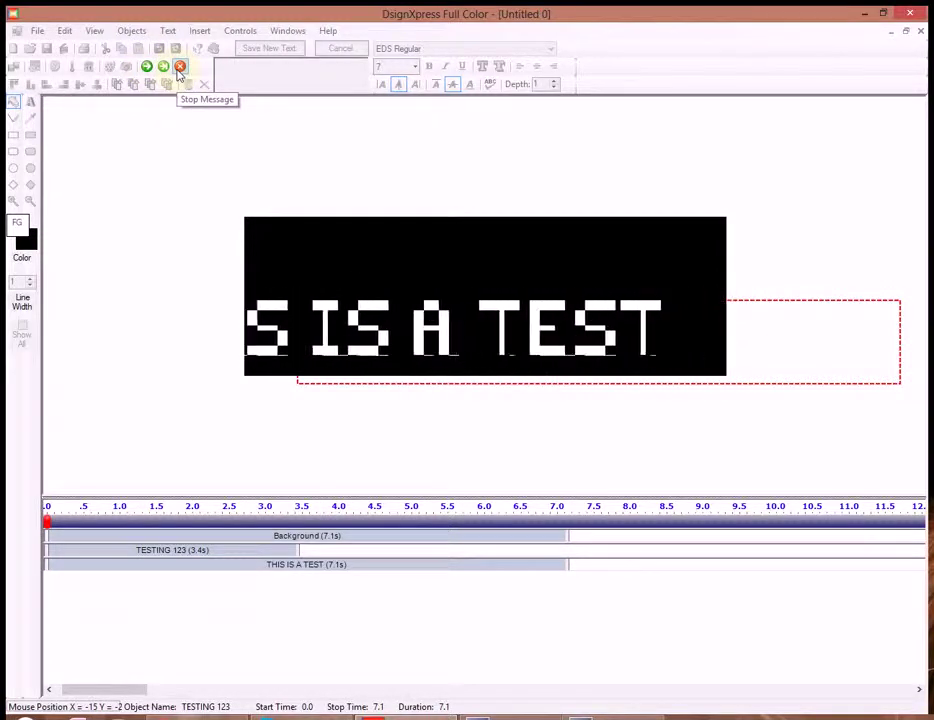
{"action": "left_click", "coordinate": [180, 67]}
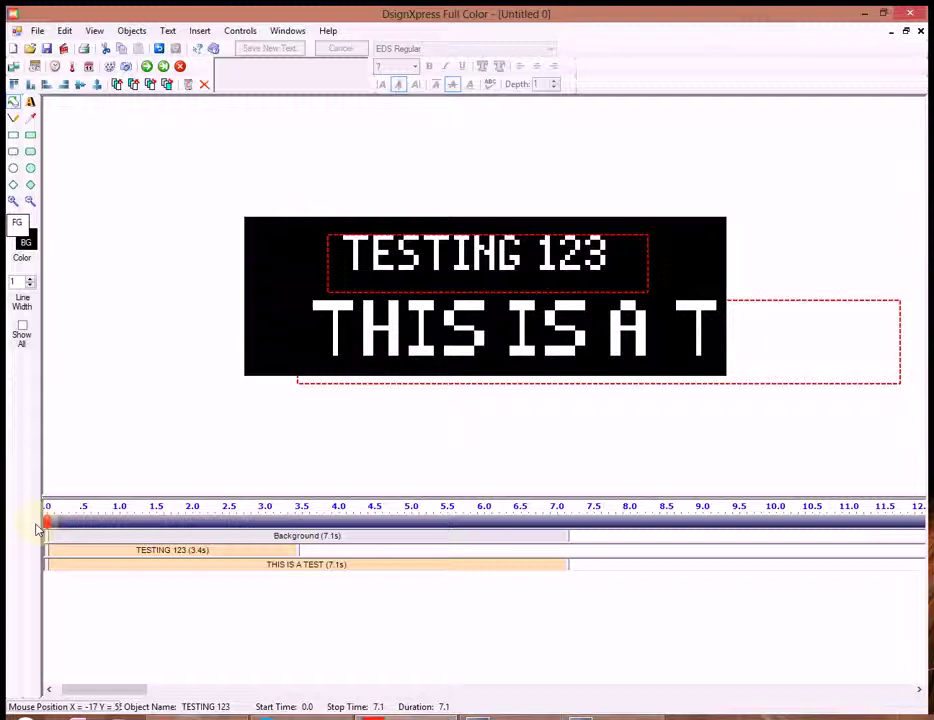
Scroll the timeline back to the start and move the playhead to about 3.6 seconds.
{"action": "left_click_drag", "start_coordinate": [44, 537], "coordinate": [111, 538]}
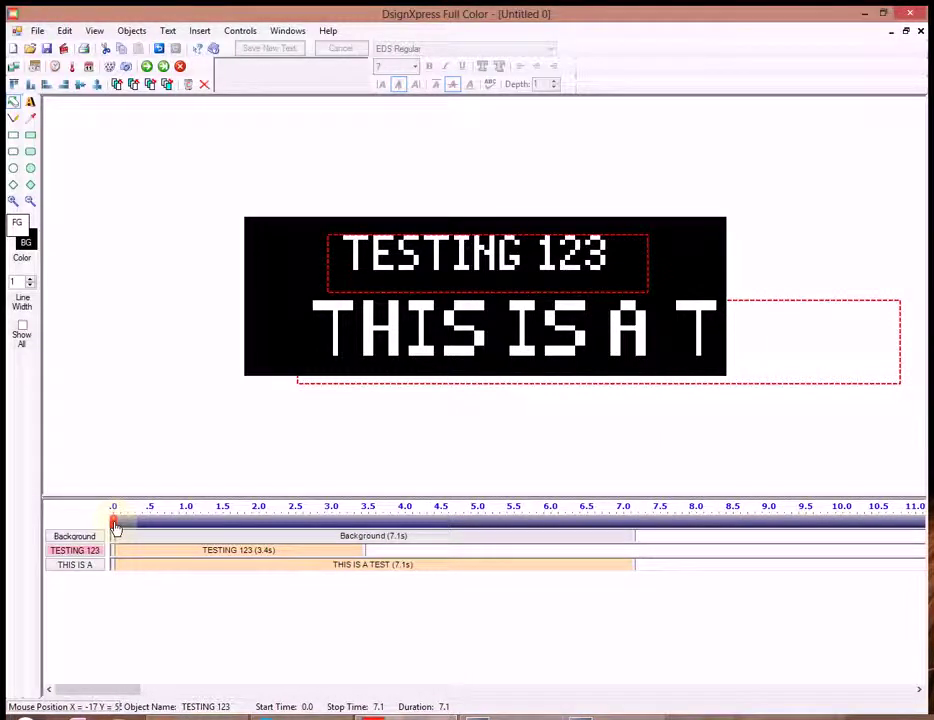
{"action": "left_click_drag", "start_coordinate": [114, 527], "coordinate": [375, 536]}
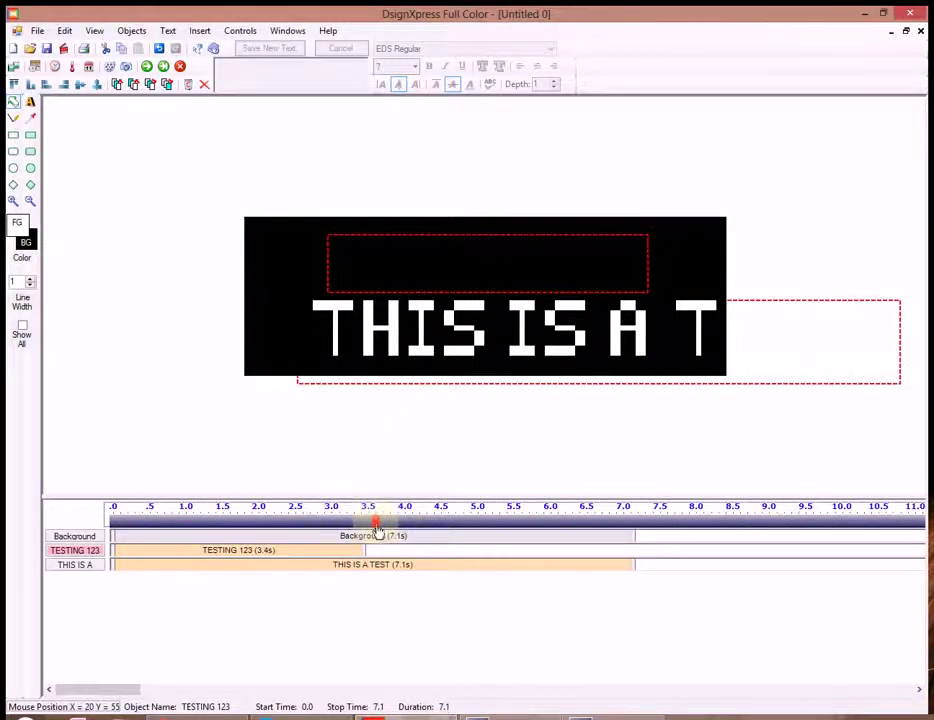
{"action": "mouse_move", "coordinate": [377, 531]}
{"action": "left_mouse_down"}
{"action": "mouse_move", "coordinate": [477, 527]}
{"action": "mouse_move", "coordinate": [375, 531]}
{"action": "left_mouse_up"}
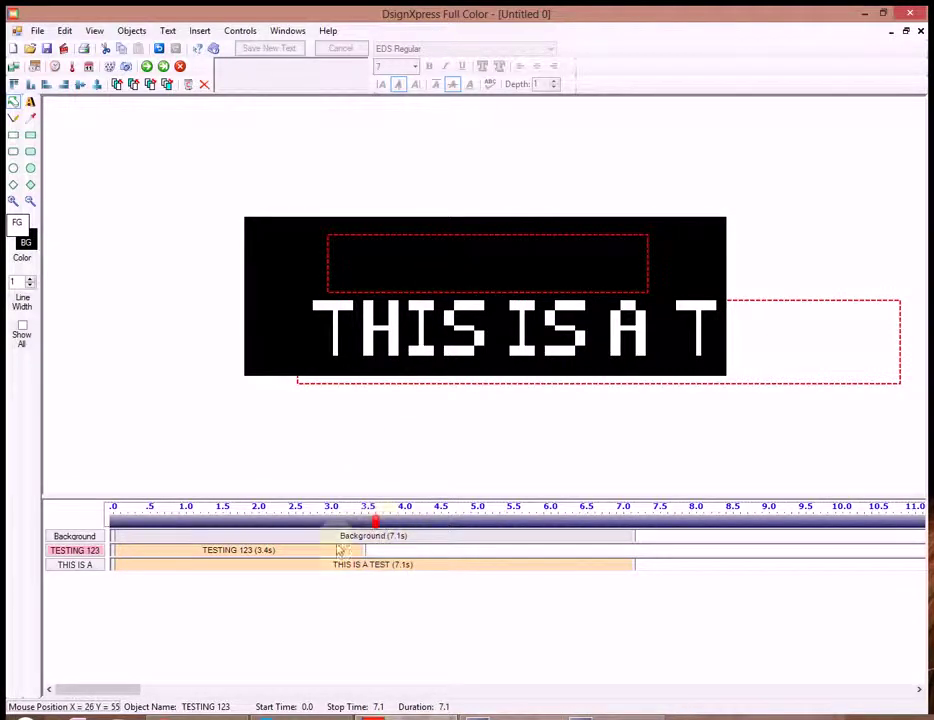
Shift TESTING 123 to run from 1.6 s to 5.0 s and rewind the playhead to 0.
{"action": "left_click_drag", "start_coordinate": [304, 557], "coordinate": [424, 555]}
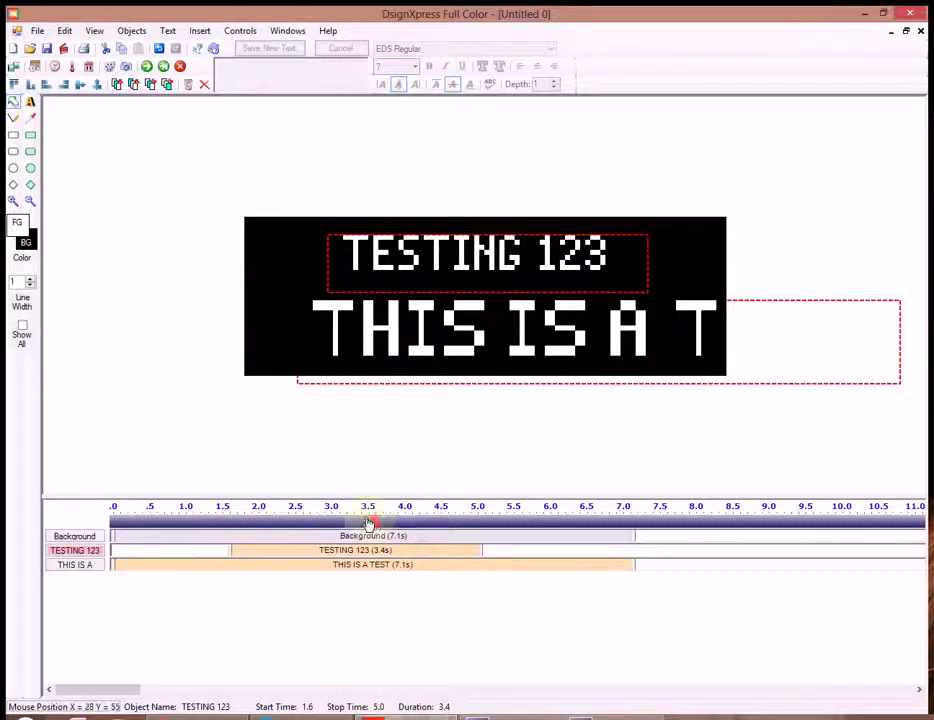
{"action": "left_click_drag", "start_coordinate": [369, 525], "coordinate": [113, 536]}
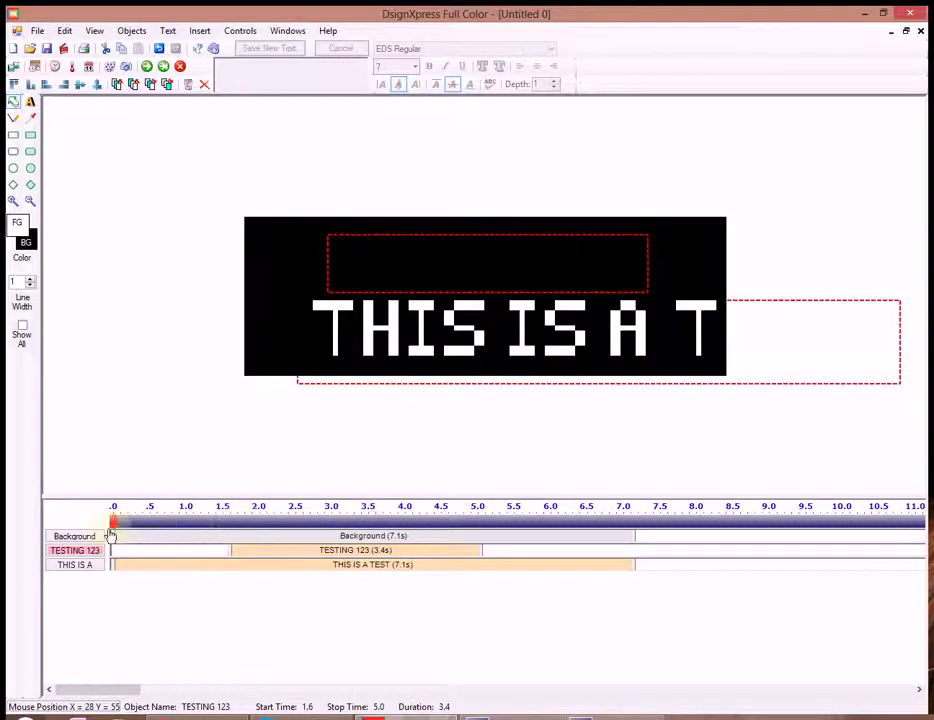
Save the message as TEST.dxg in the DXFC folder.
{"action": "left_click", "coordinate": [37, 31]}
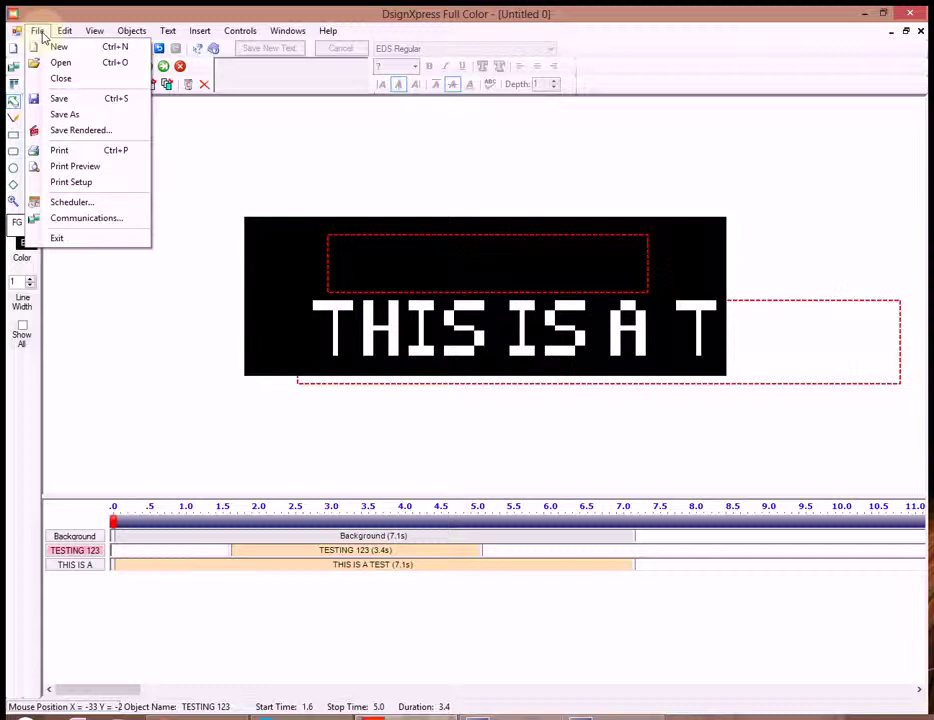
{"action": "left_click", "coordinate": [62, 114]}
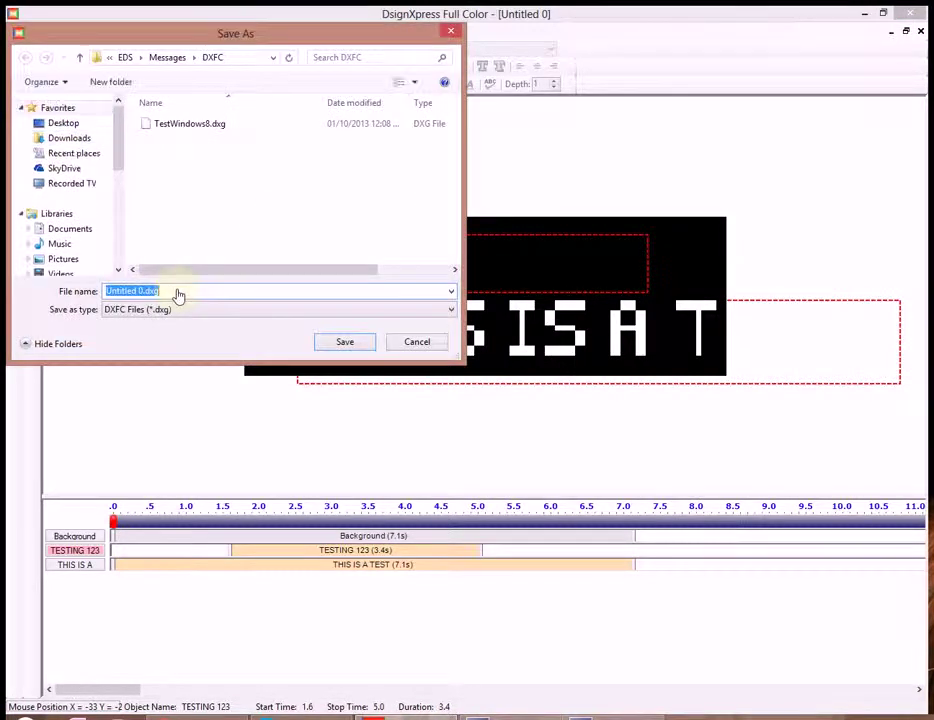
{"action": "type", "text": "TEST"}
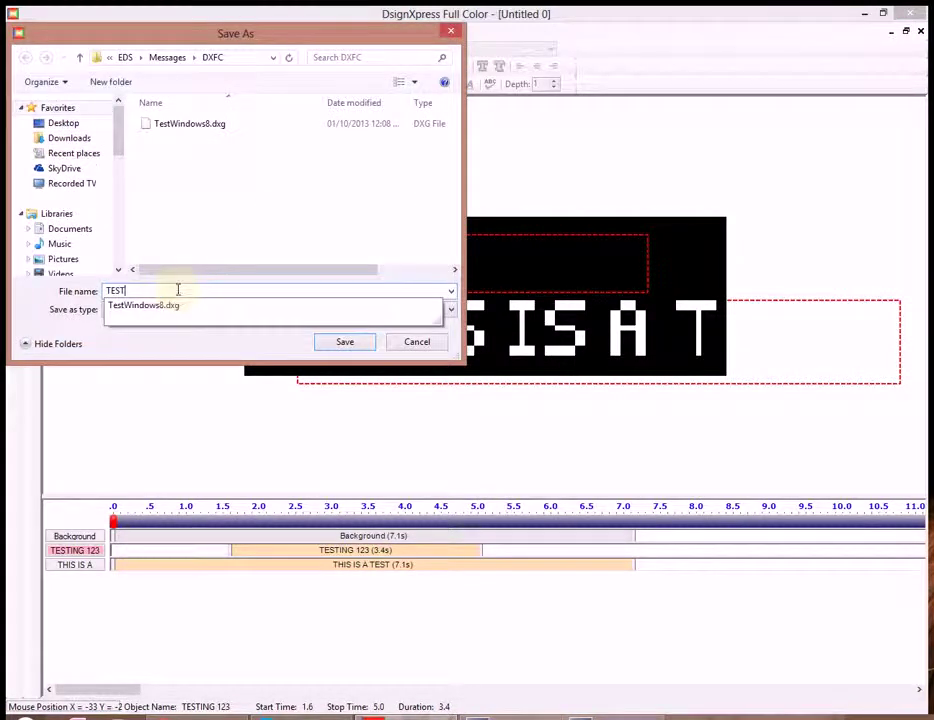
{"action": "left_click", "coordinate": [135, 354]}
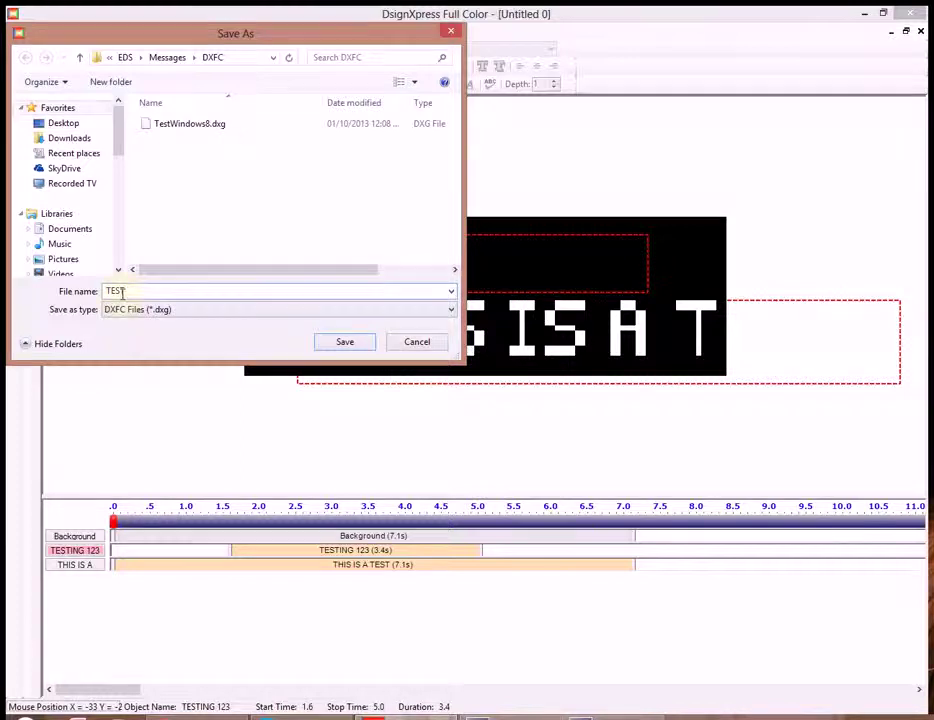
{"action": "left_click", "coordinate": [324, 345]}
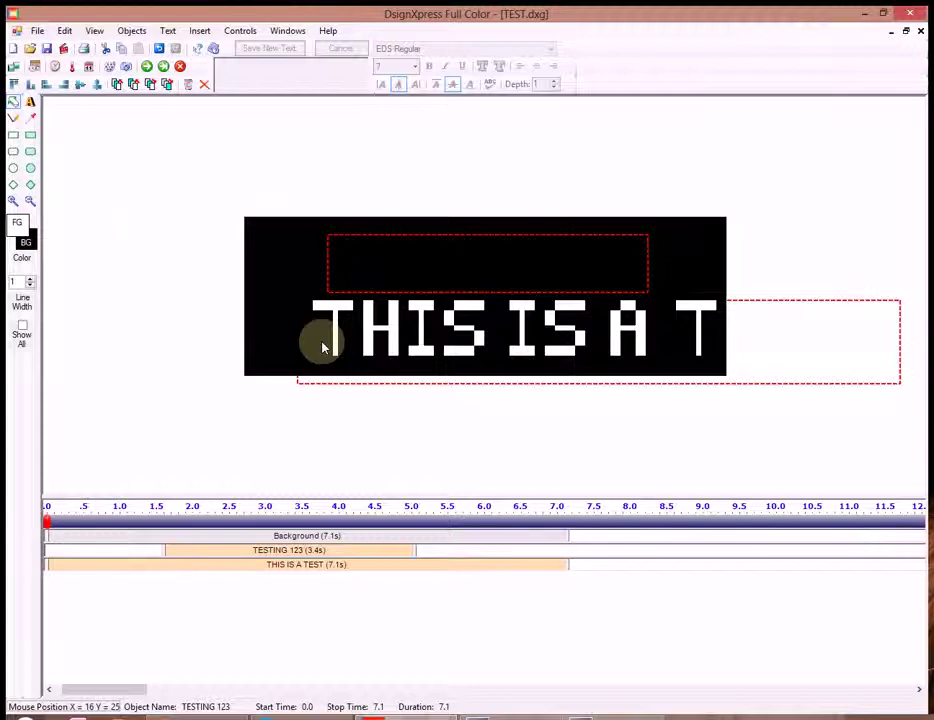
Save a rendered copy named TEST as a DXFC Rendered File (*.sbt).
{"action": "left_click", "coordinate": [40, 31]}
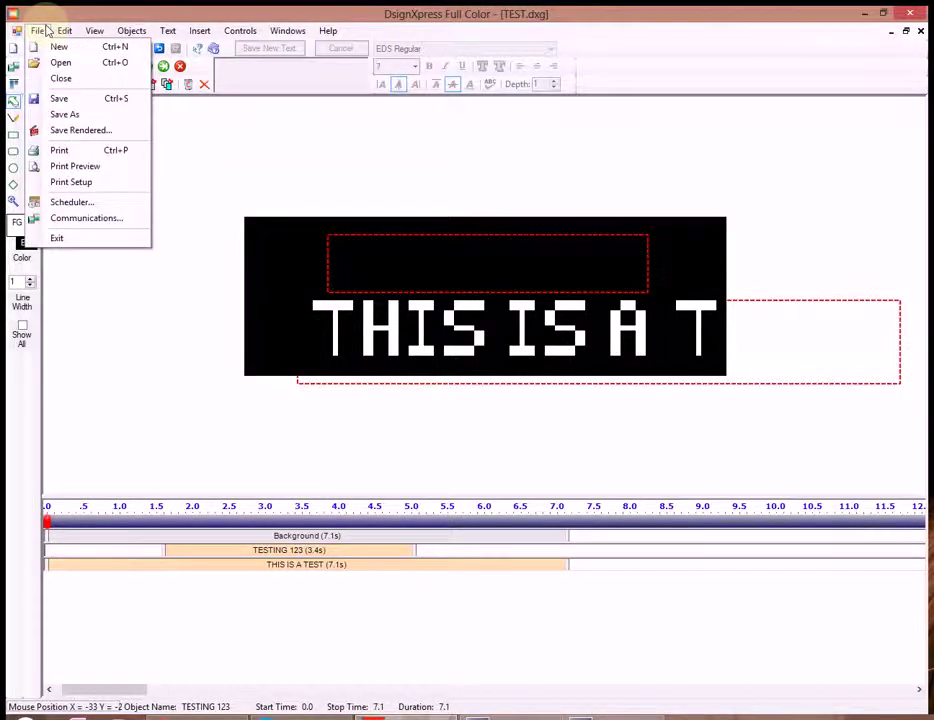
{"action": "left_click", "coordinate": [66, 132]}
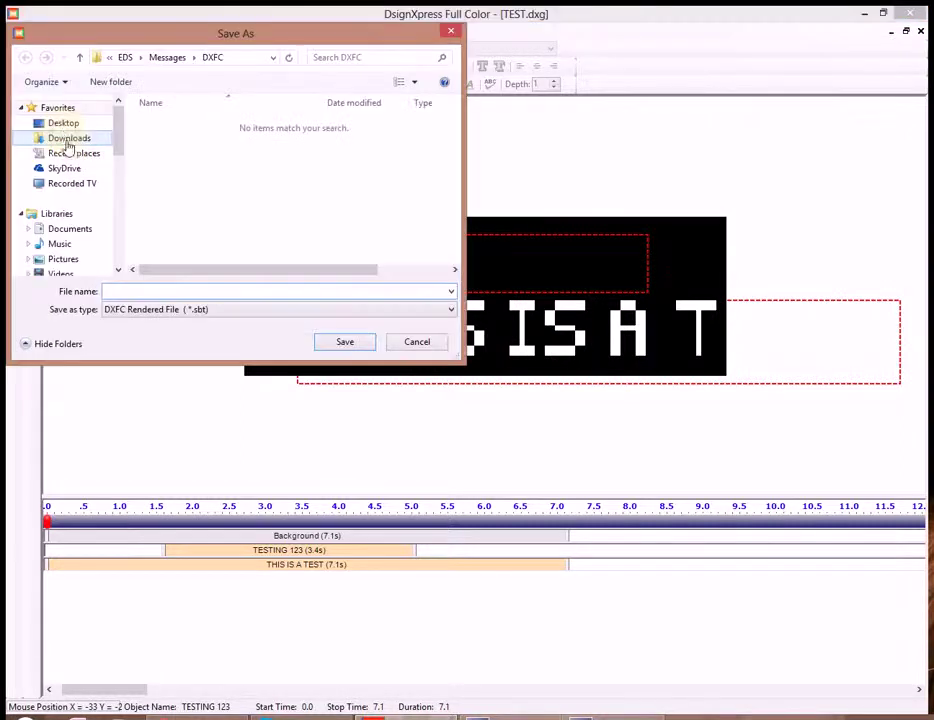
{"action": "type", "text": "TE"}
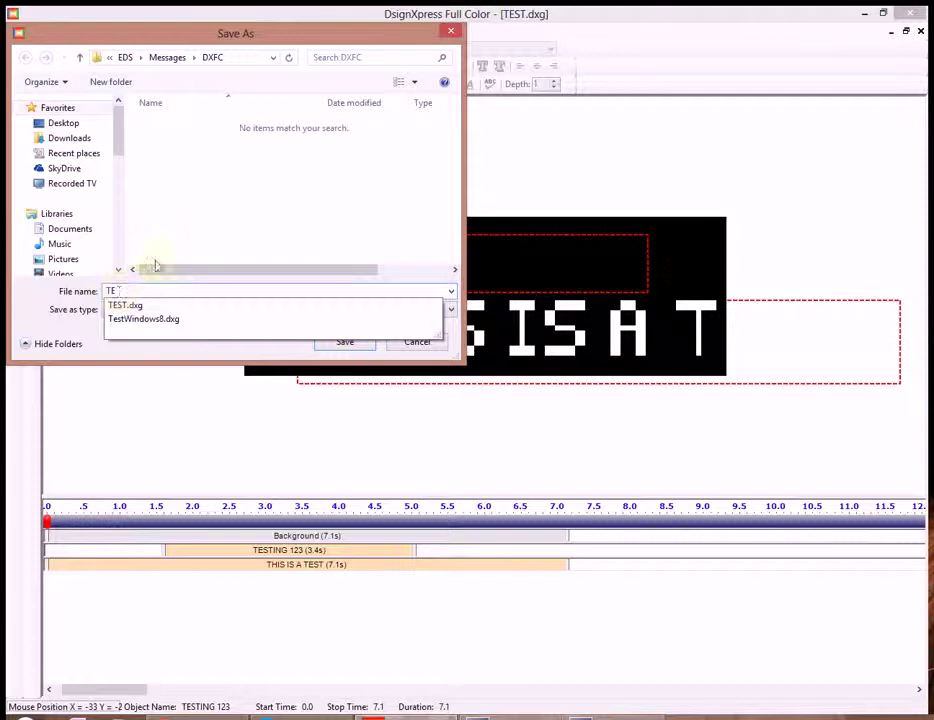
{"action": "left_click", "coordinate": [125, 306]}
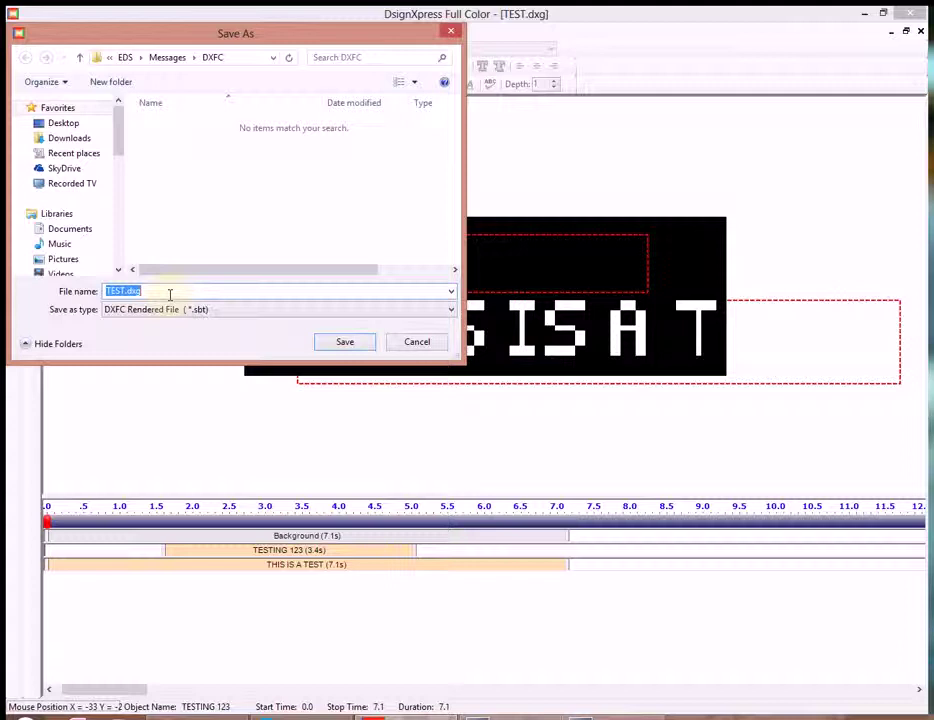
{"action": "left_click", "coordinate": [130, 291]}
{"action": "key", "text": "BackSpace"}
{"action": "key", "text": "BackSpace"}
{"action": "key", "text": "BackSpace"}
{"action": "key", "text": "BackSpace"}
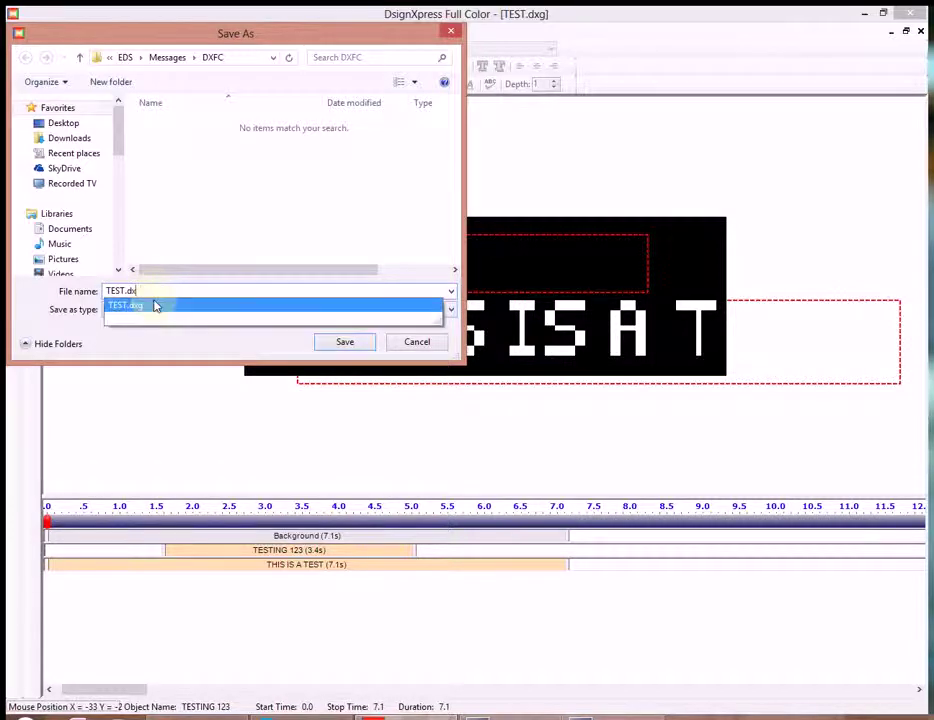
{"action": "left_click", "coordinate": [134, 356]}
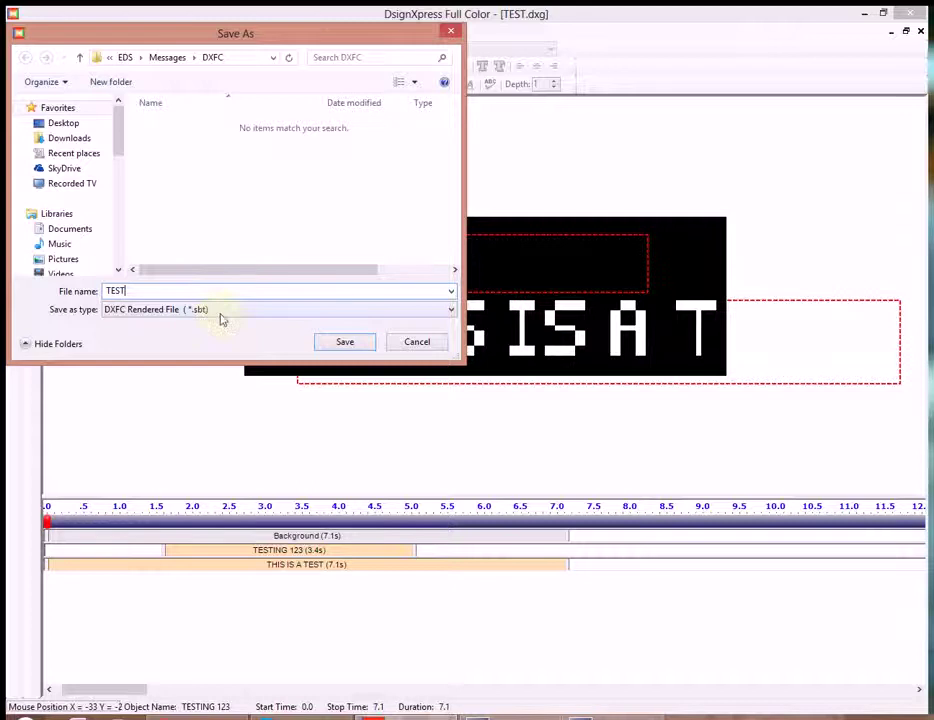
{"action": "left_click", "coordinate": [334, 343]}
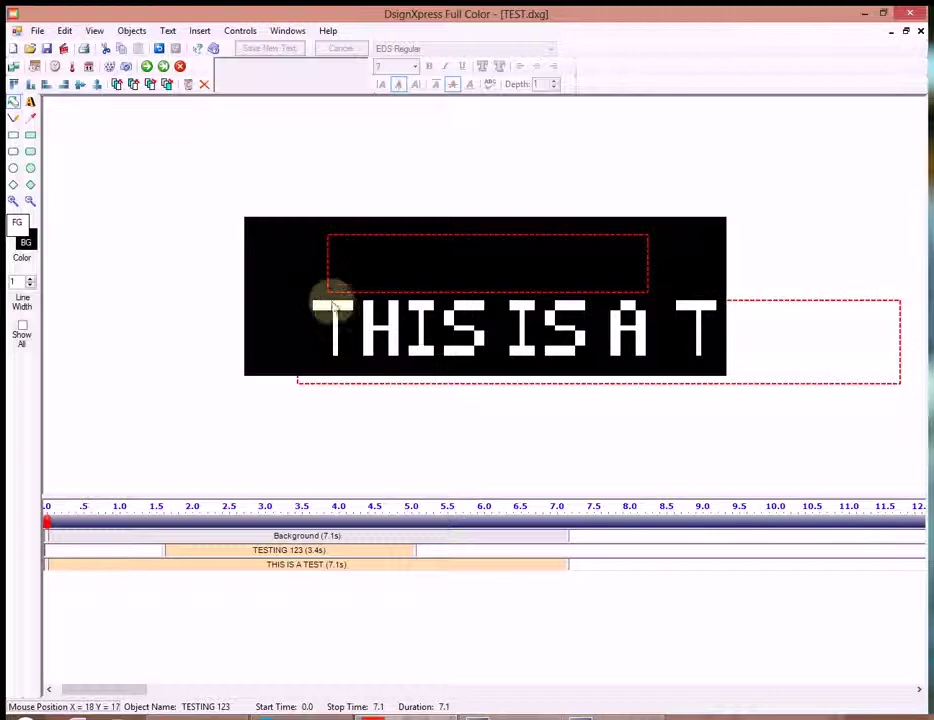
Go to File > Communications and bring up the Open dialog for a file to send.
{"action": "left_click", "coordinate": [39, 34]}
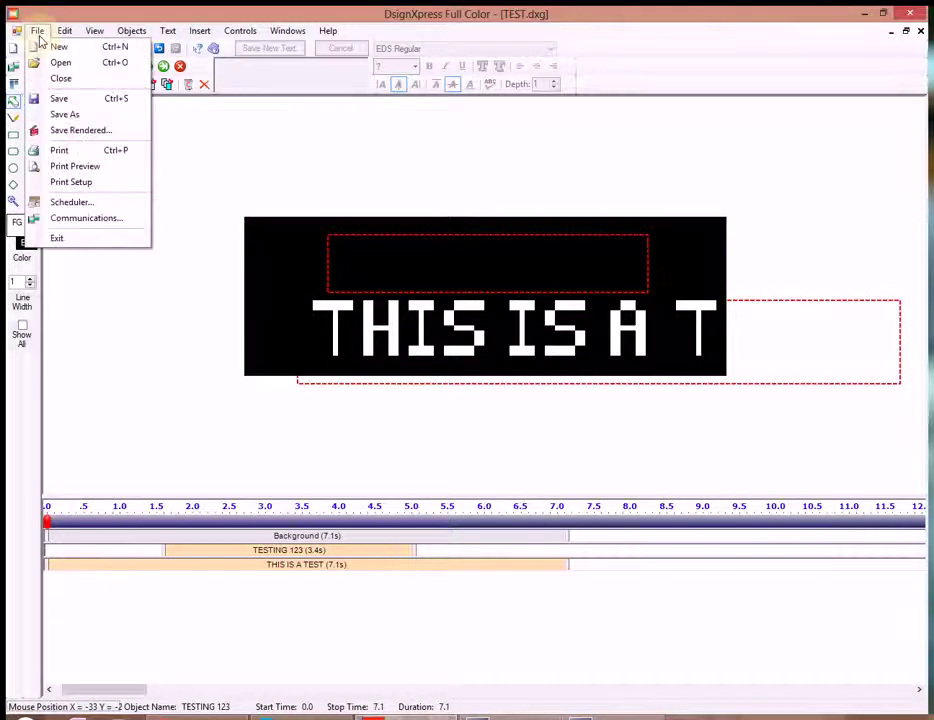
{"action": "left_click", "coordinate": [86, 224]}
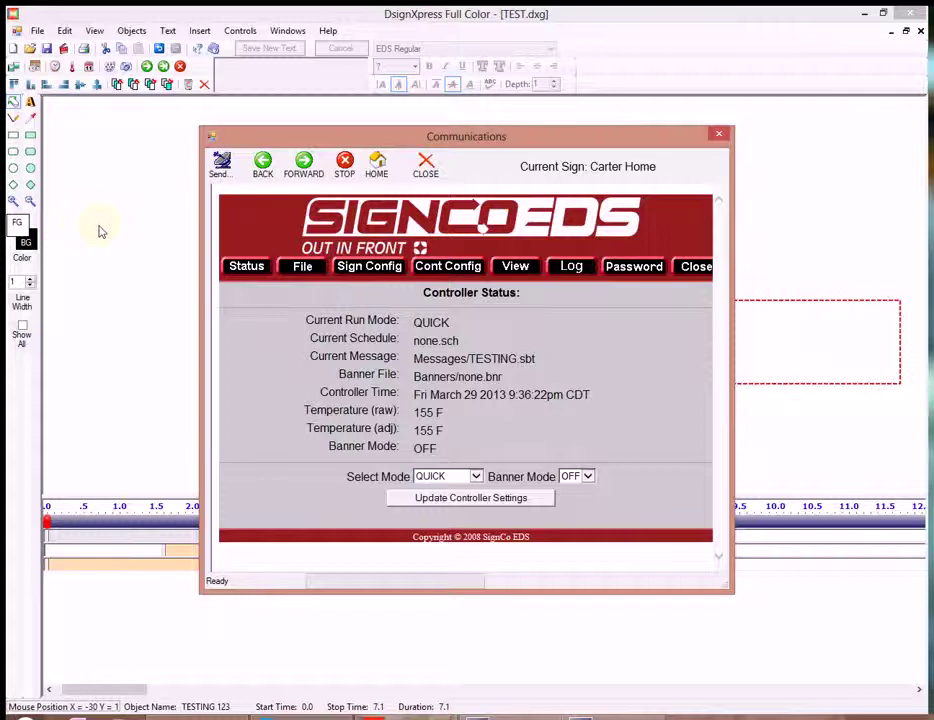
{"action": "left_click", "coordinate": [226, 172]}
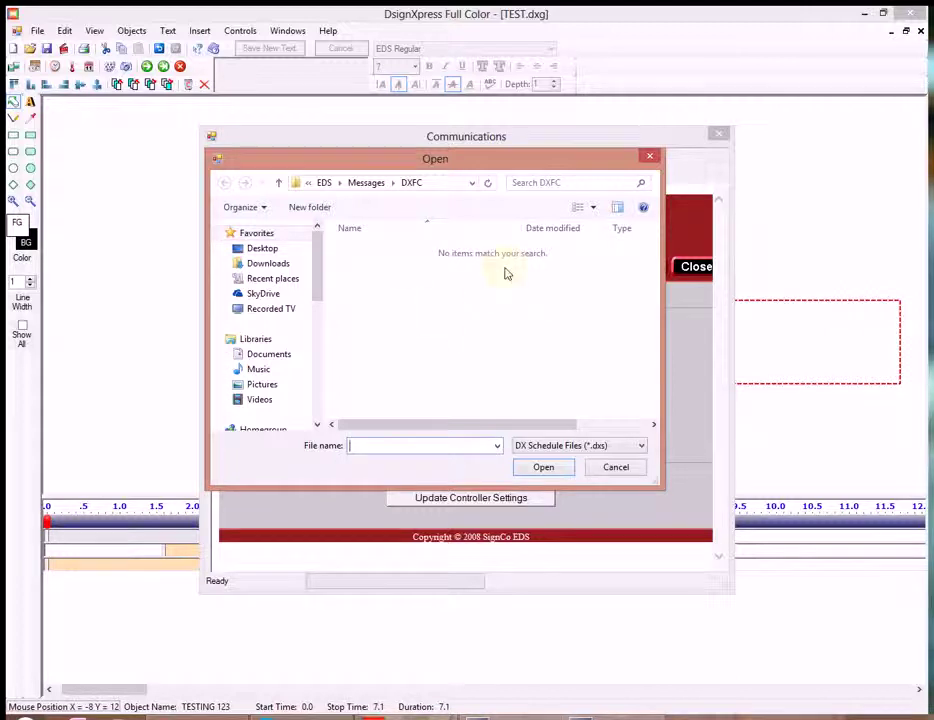
Switch the file type to DX Rendered Files (*.sbt) and send TEST.sbt to the sign.
{"action": "left_click", "coordinate": [558, 446]}
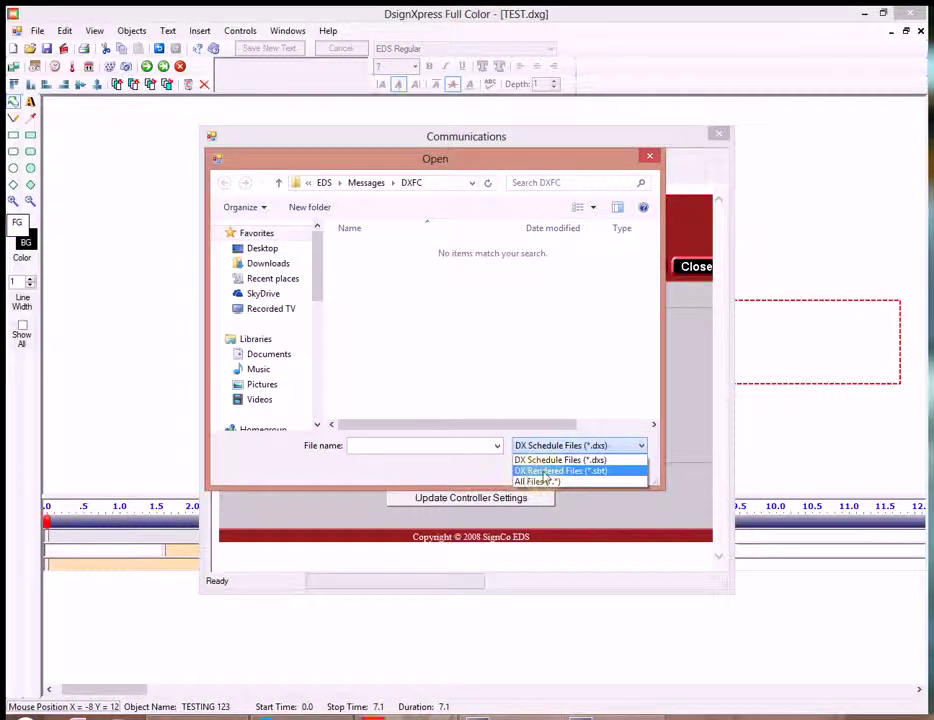
{"action": "left_click", "coordinate": [545, 471]}
{"action": "left_click", "coordinate": [375, 252]}
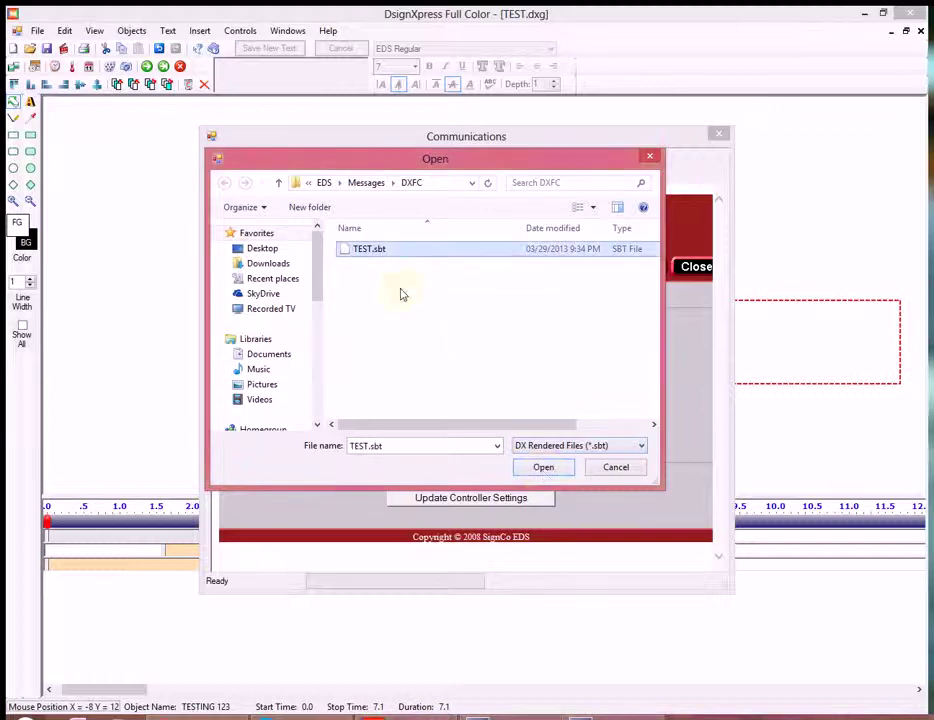
{"action": "left_click", "coordinate": [530, 467]}
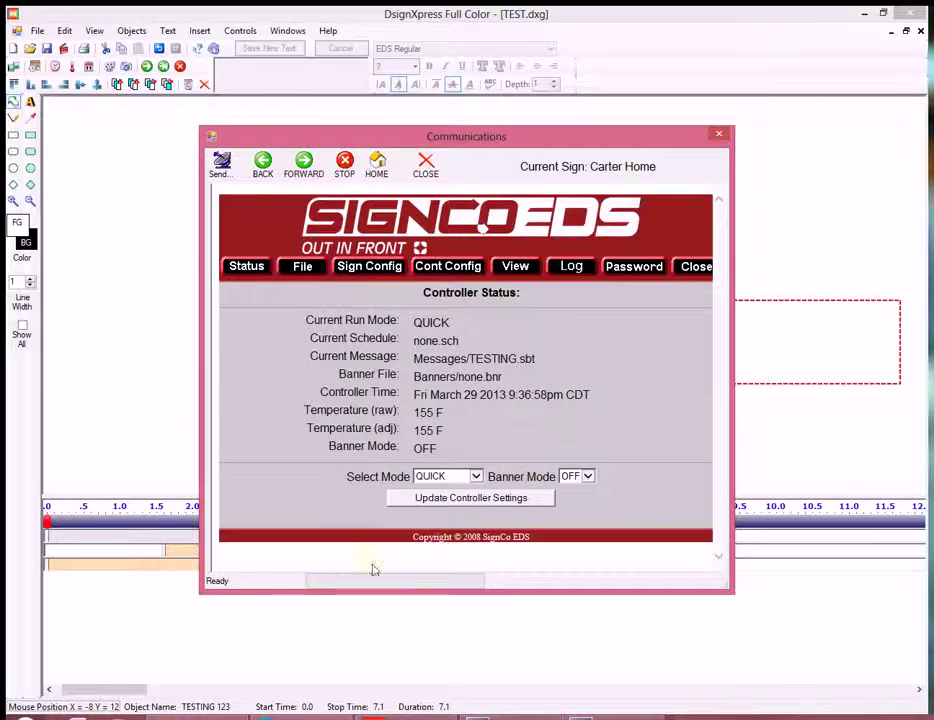
Browse the sign's Messages folder and set TEST.sbt to run as the Quick message.
{"action": "left_click", "coordinate": [303, 270]}
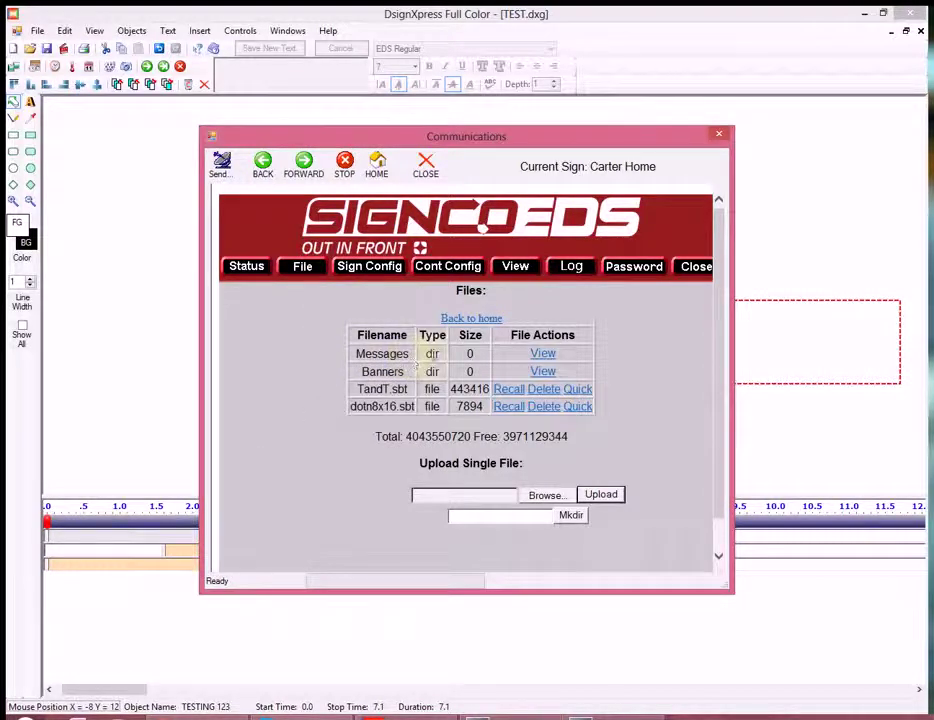
{"action": "left_click", "coordinate": [541, 355]}
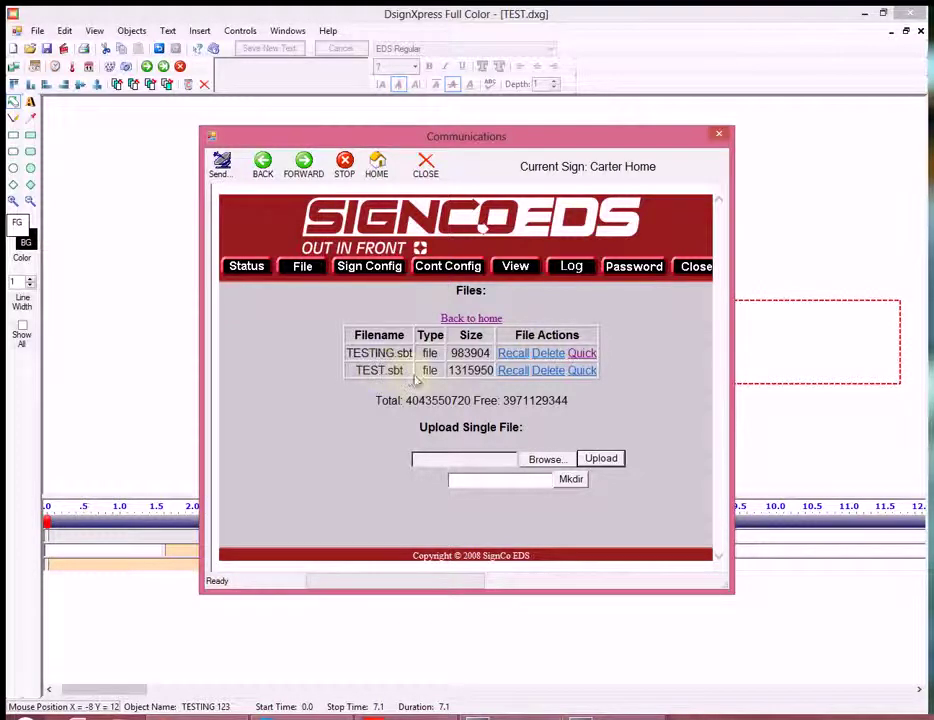
{"action": "left_click", "coordinate": [582, 371]}
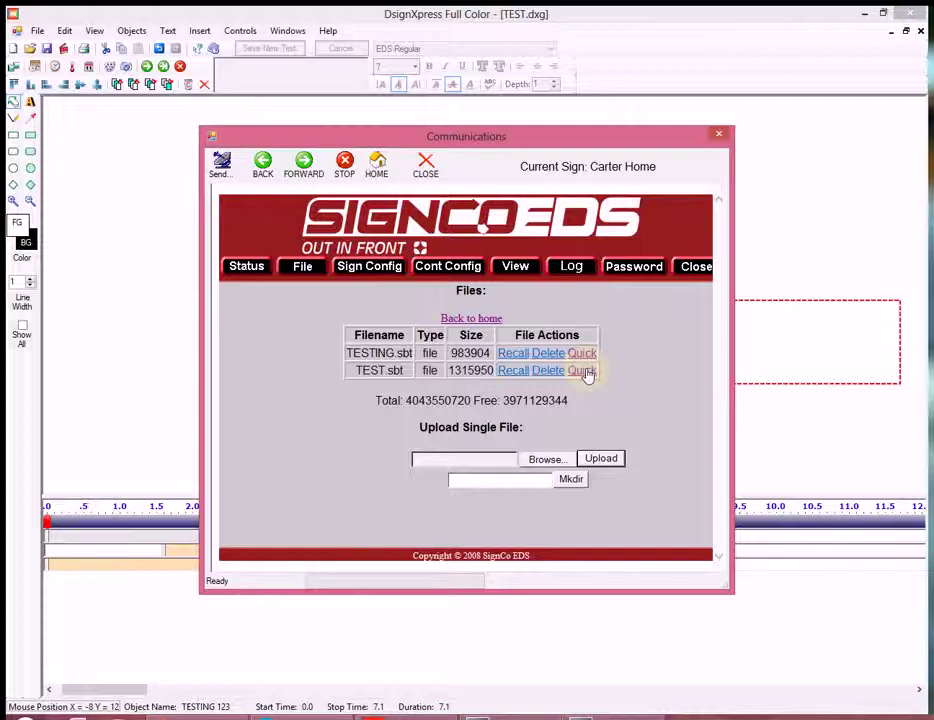
Check the controller status shows Messages/TEST.sbt as the current message in QUICK mode.
{"action": "left_click", "coordinate": [252, 273]}
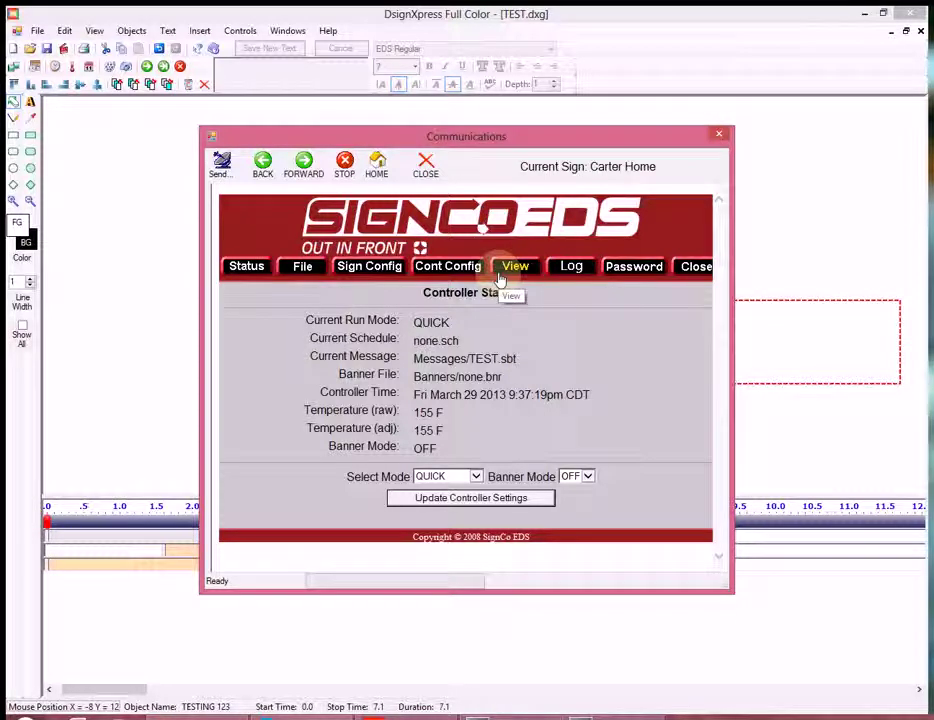
{"action": "left_click", "coordinate": [500, 278]}
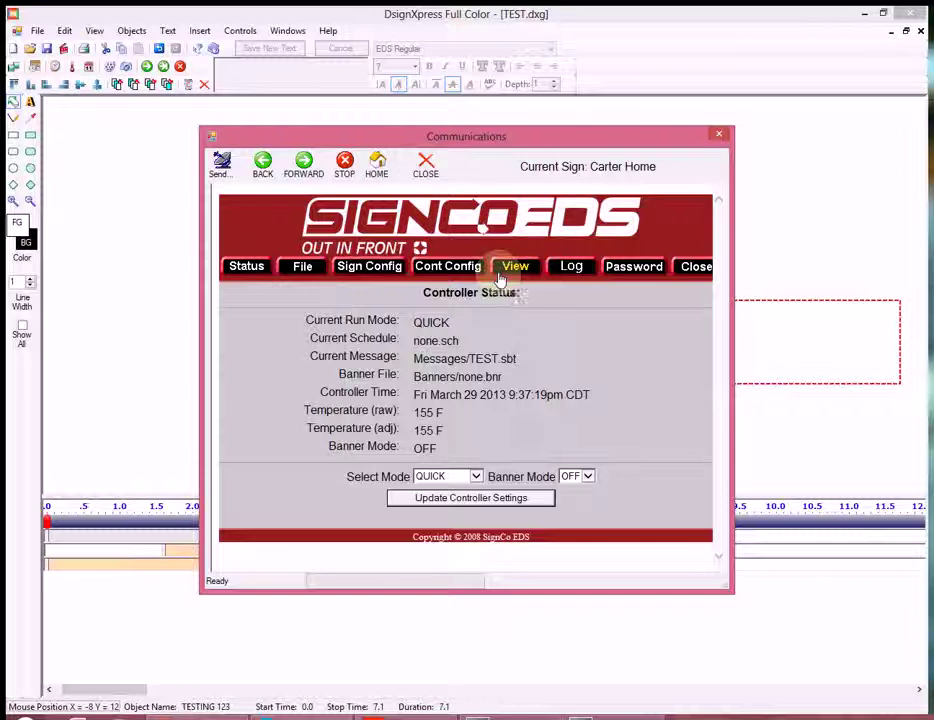